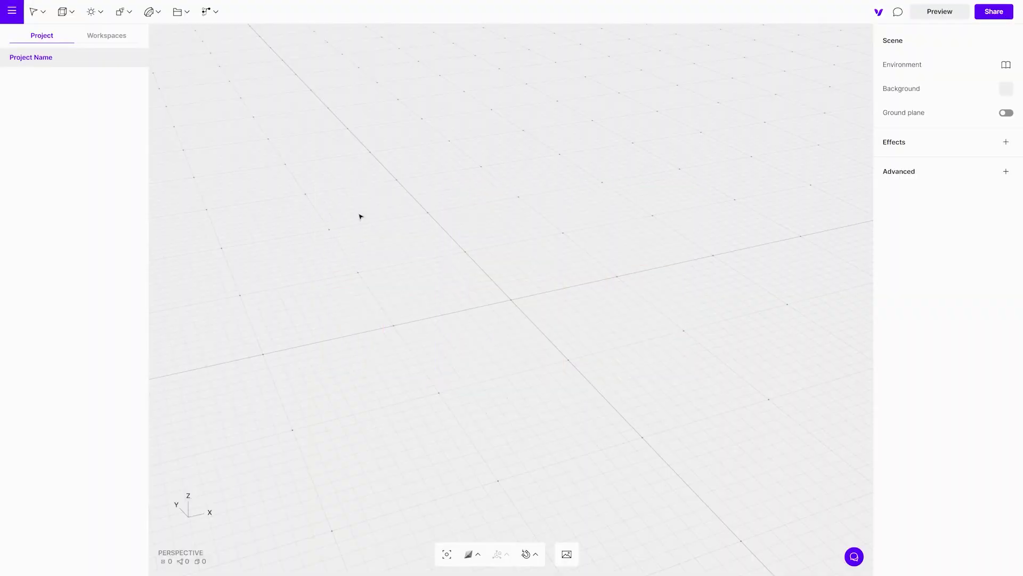
Add a box at the origin and flatten it from its top face to a height of 4.
click(80, 11)
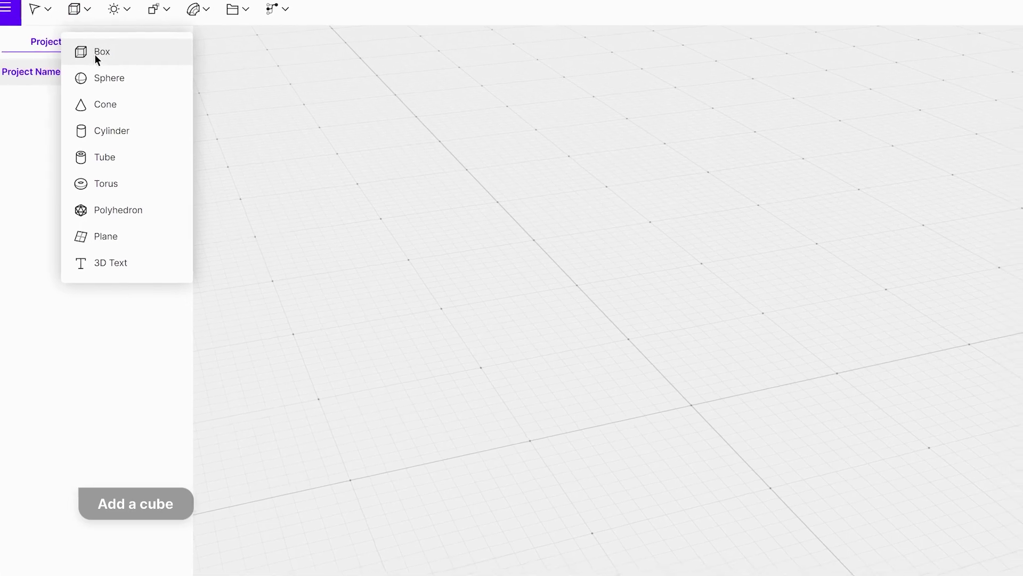
click(96, 55)
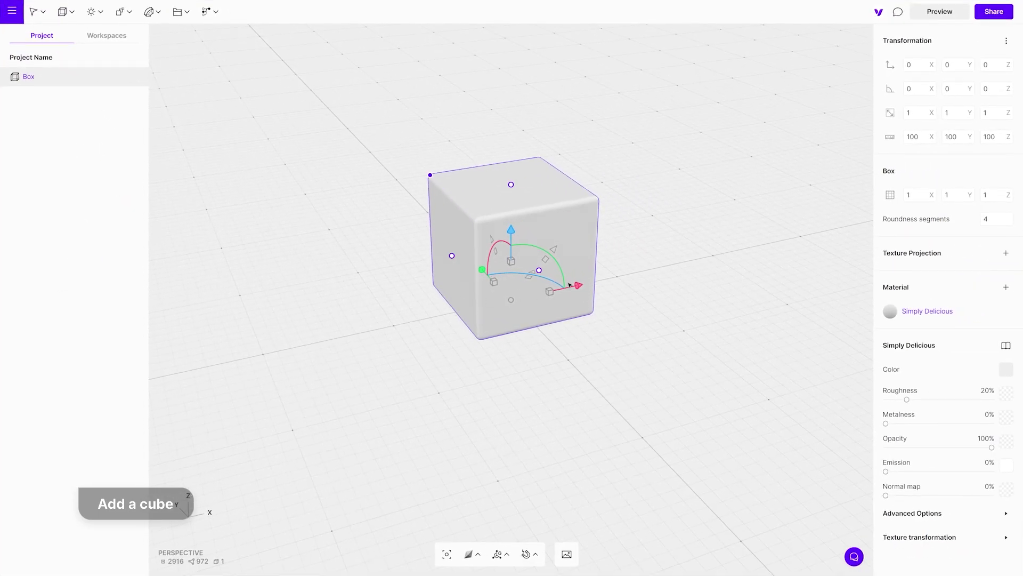
scroll(578, 277, up, 5)
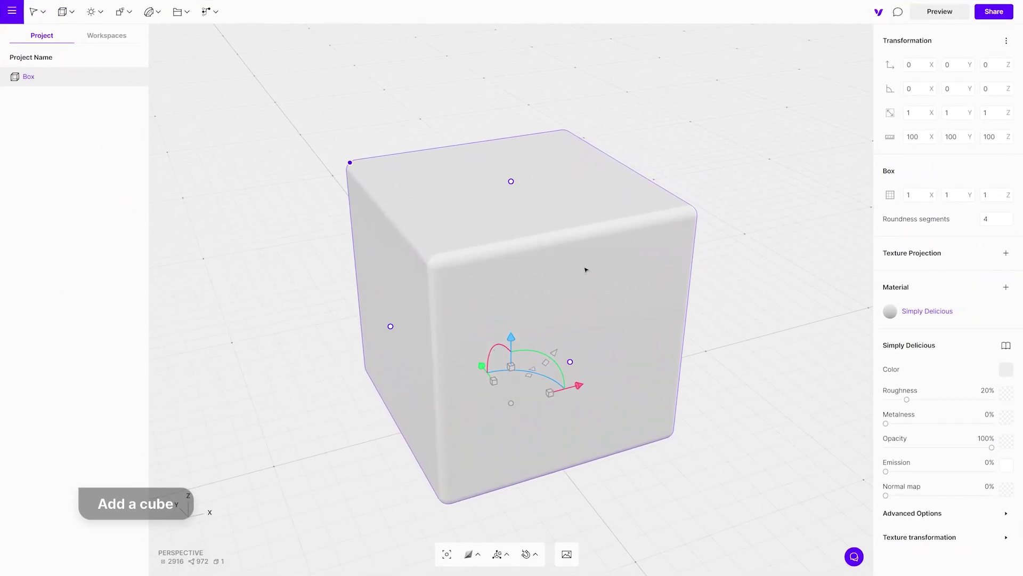
drag(511, 181, 505, 398)
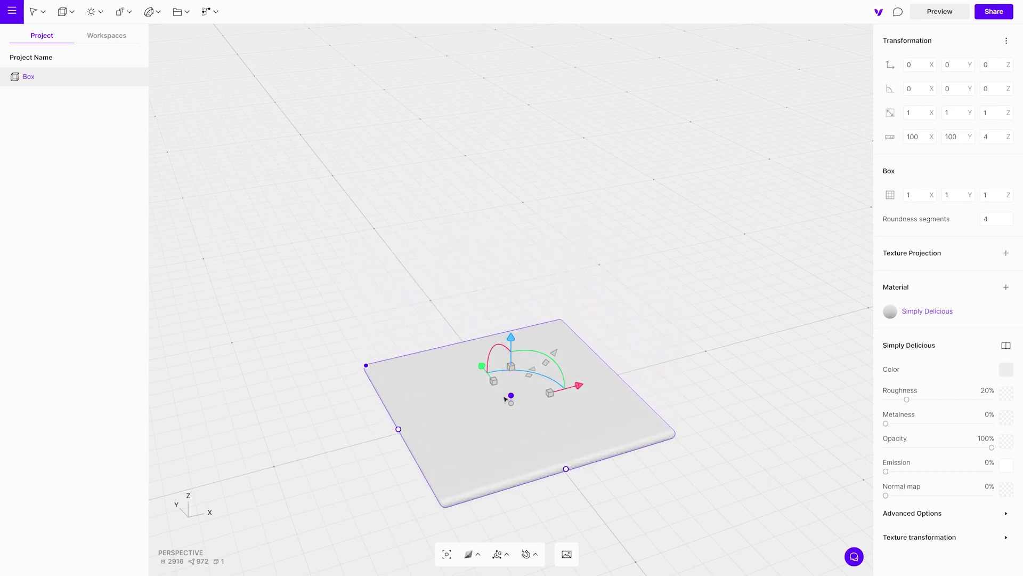
Set the box's segments to 15 in X, 15 in Y and 2 in Z, with 2 roundness segments.
click(921, 197)
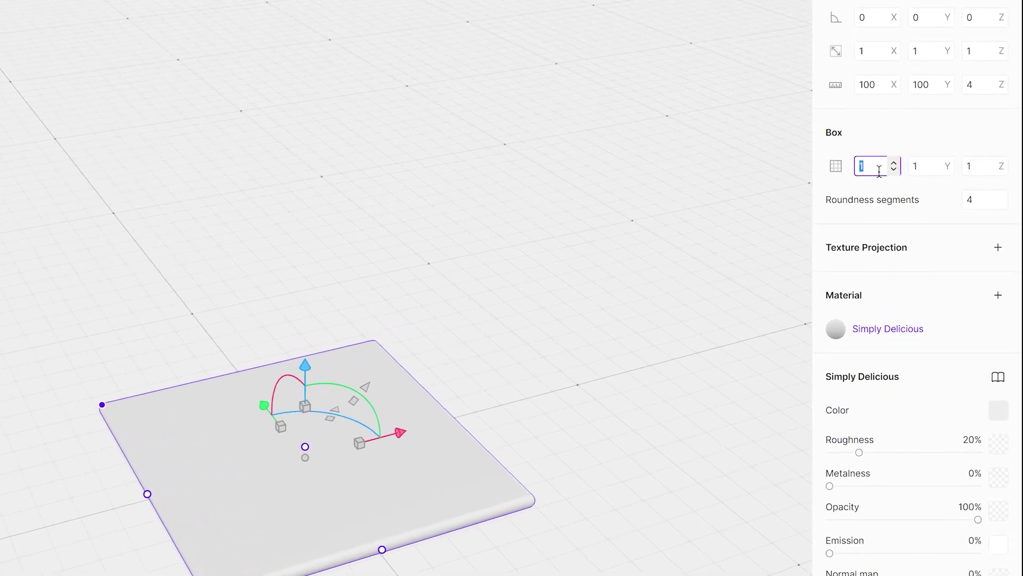
text(15)
click(927, 167)
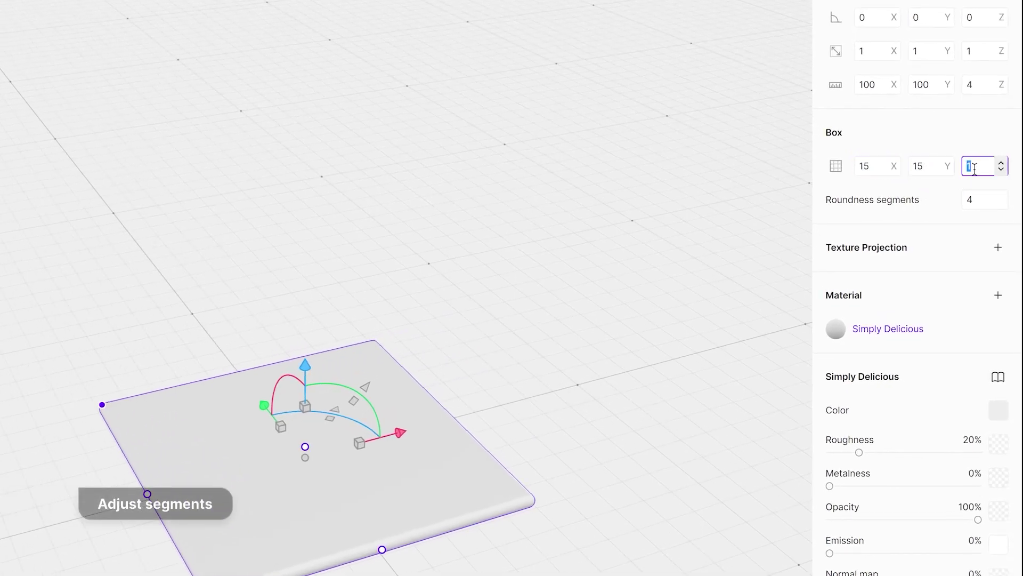
click(984, 200)
text(2)
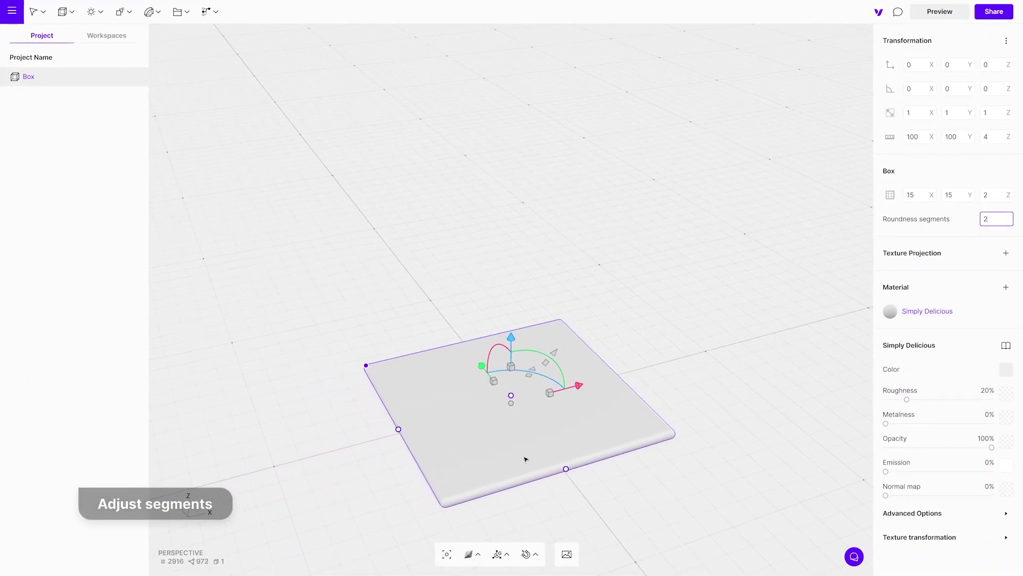
click(366, 366)
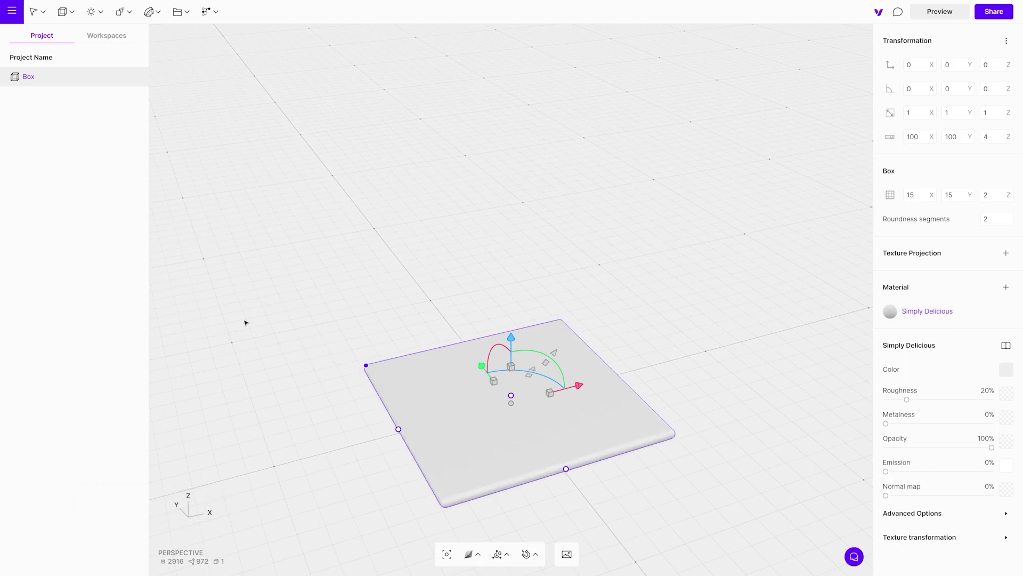
Apply a linear array to the box with a count of 13 and a position offset of 0 in X and 8 in Z.
click(121, 13)
click(142, 48)
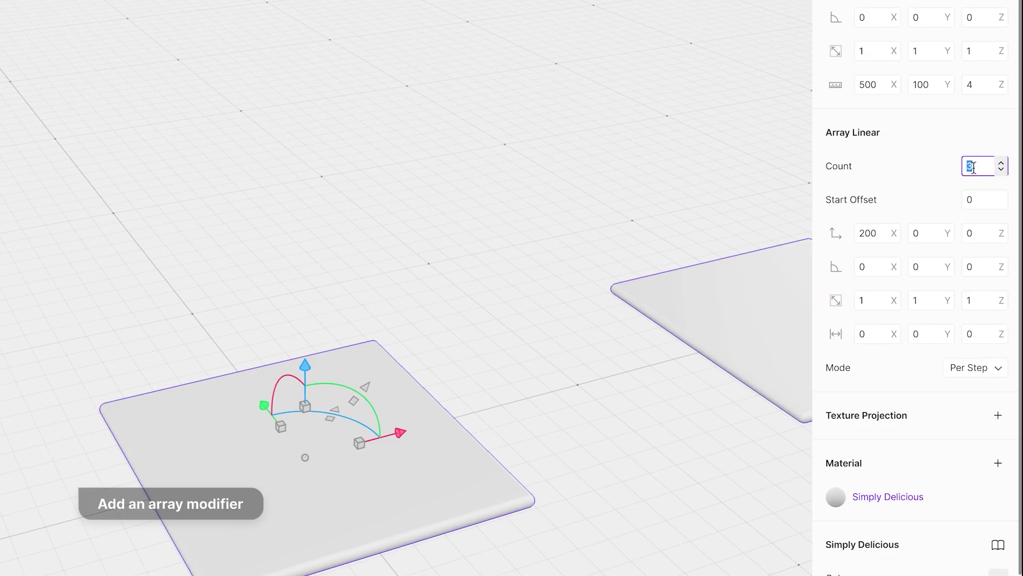
text(10)
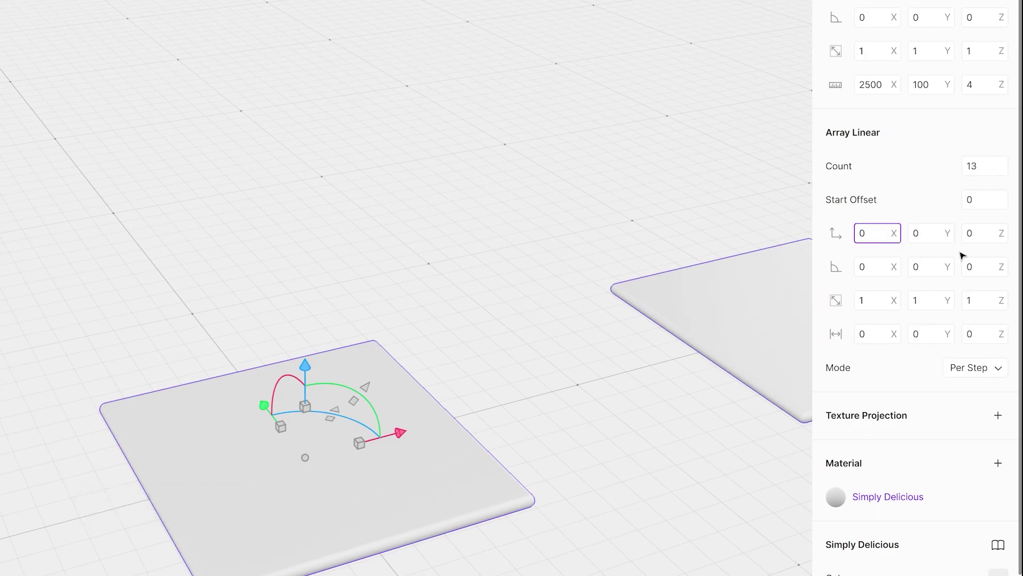
drag(1000, 235, 1006, 242)
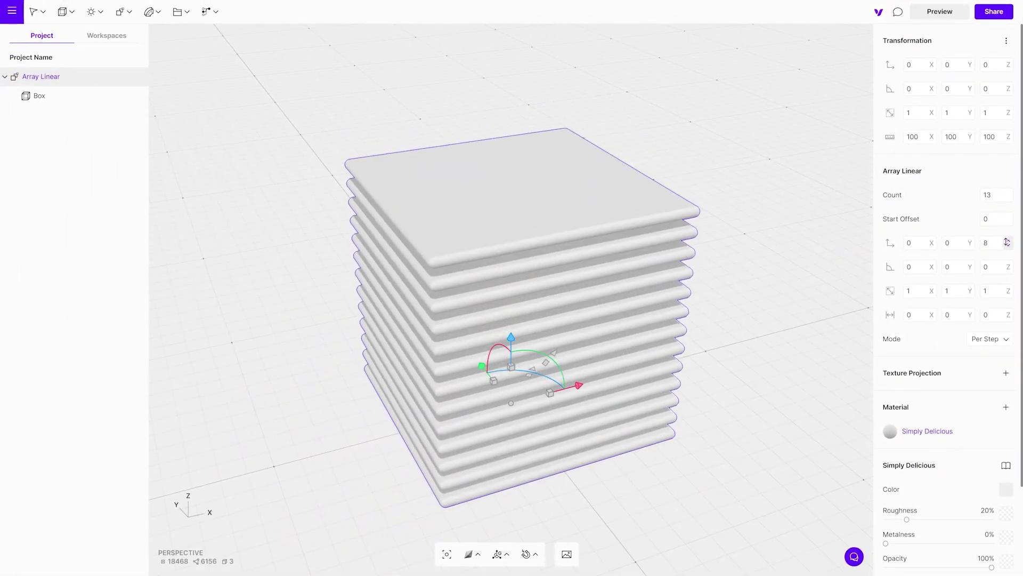
Add a Twist deformer to the array with helper direction -X and an angle of 106°.
click(150, 12)
click(167, 63)
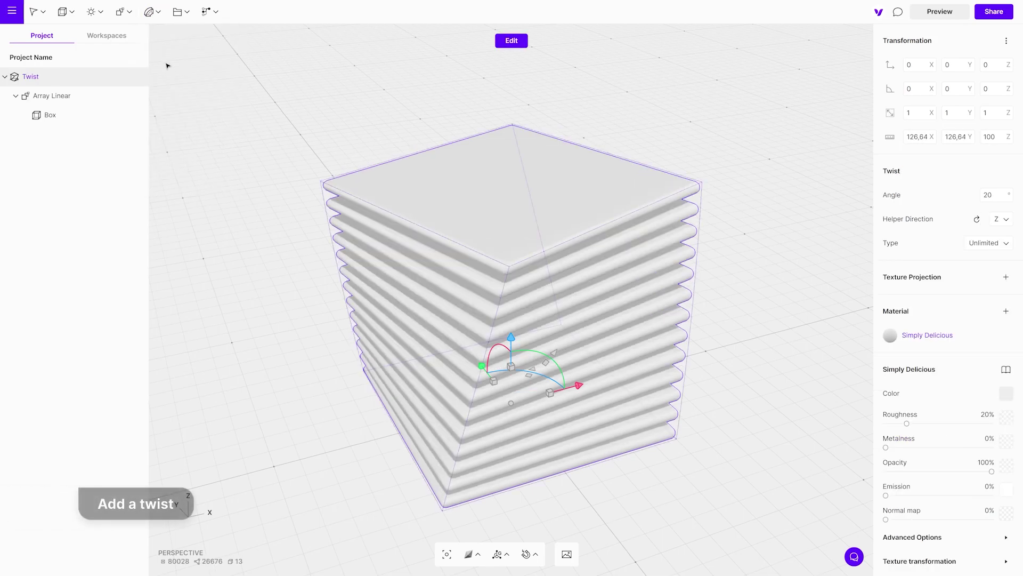
click(1000, 225)
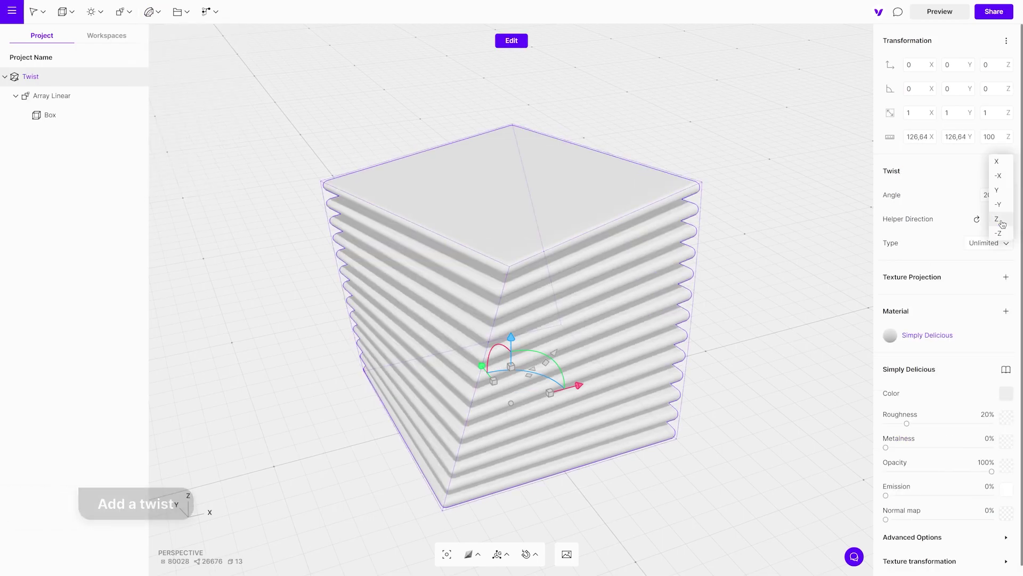
click(1006, 176)
drag(1009, 196, 1006, 143)
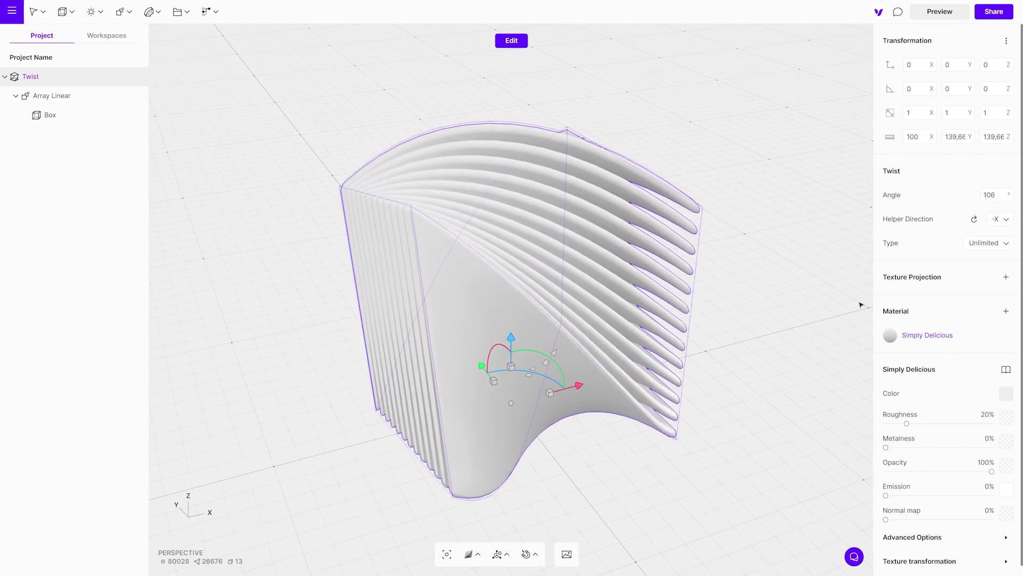
In the front view, rotate the twisted stack to about -45.9° around Y and move it to about X 38.37, Z 38.79.
key(1)
drag(566, 402, 551, 325)
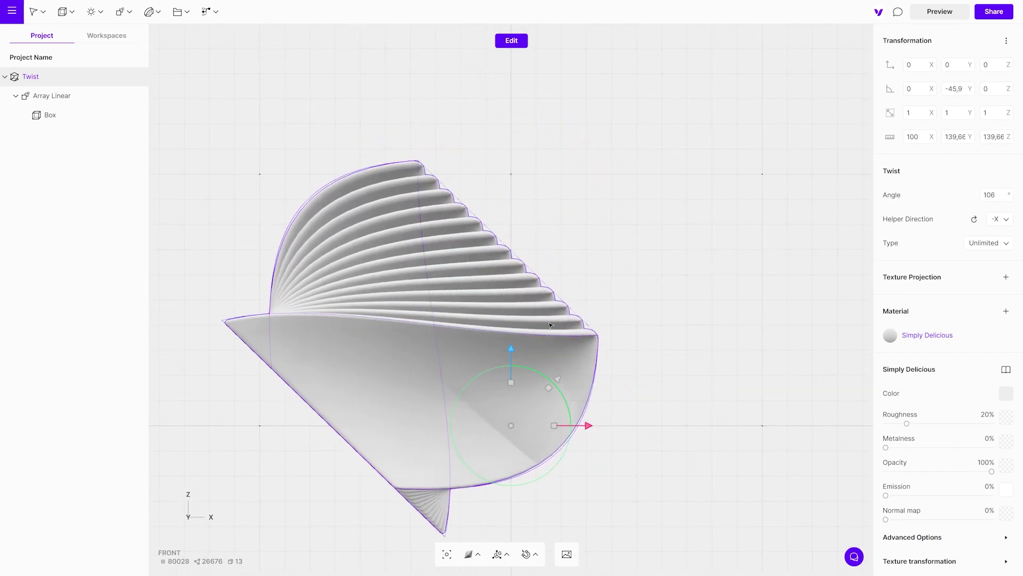
drag(557, 379, 654, 282)
Fine-tune the twisted stack's tilt to about -17.18° around X and -37.51° around Y.
right_drag(341, 346, 674, 338)
scroll(674, 337, down, 3)
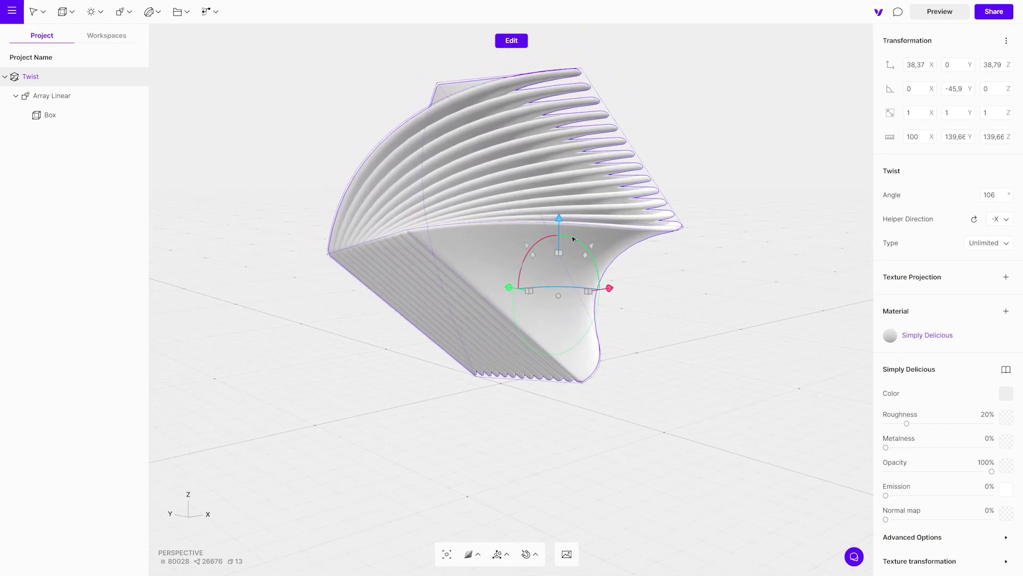
drag(573, 239, 582, 242)
mouse_move(709, 309)
right_down()
mouse_move(552, 326)
mouse_move(717, 313)
right_up()
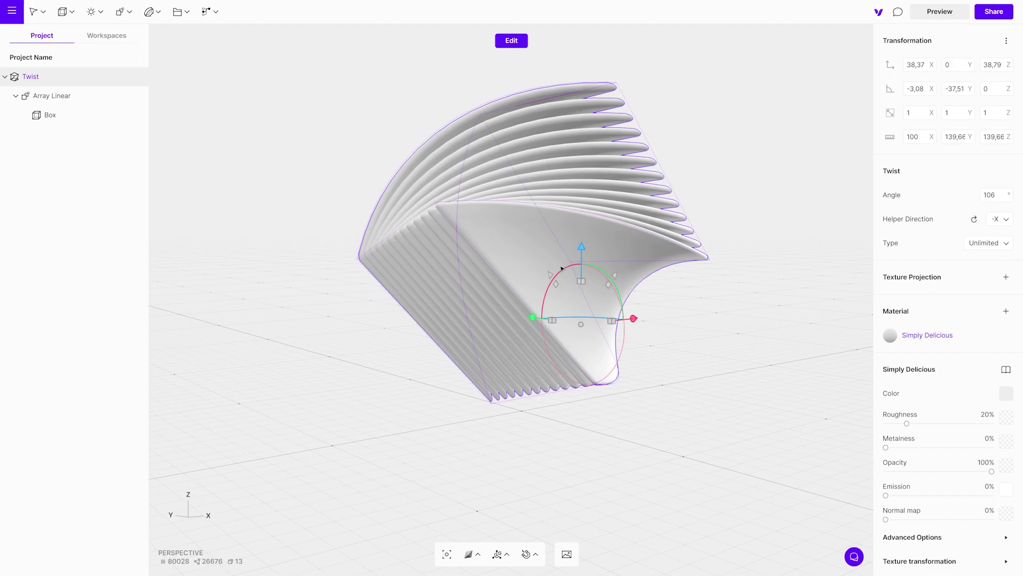
middle_drag(687, 320, 705, 371)
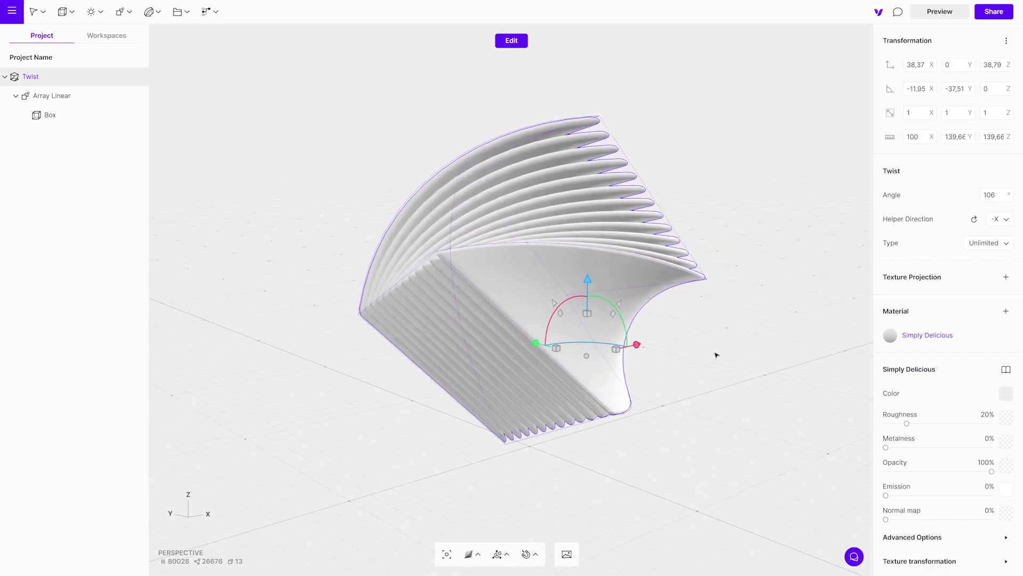
click(714, 354)
click(596, 329)
drag(576, 296, 571, 298)
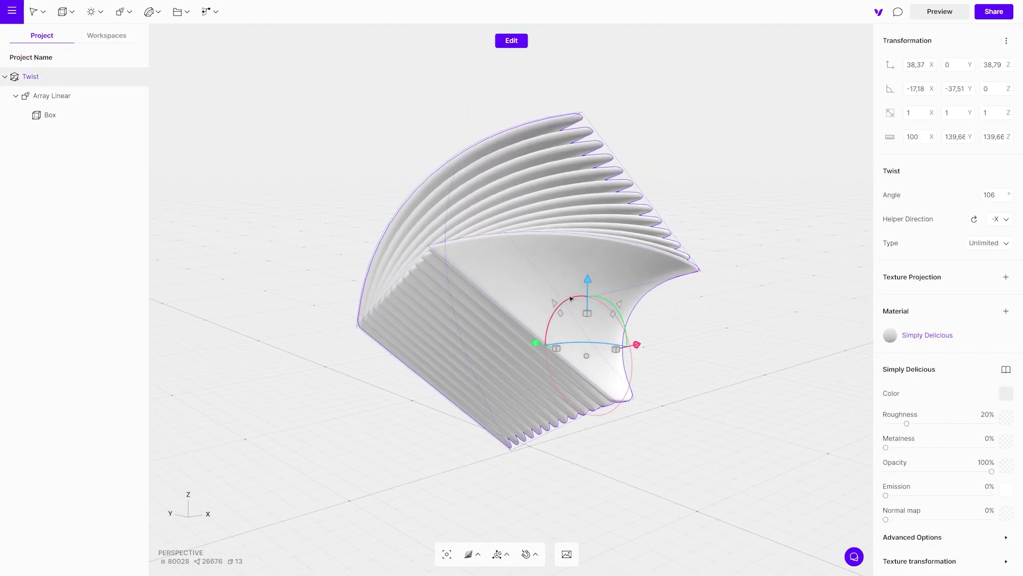
Frame the twisted stack in perspective and add a camera from the current view.
right_drag(309, 379, 357, 380)
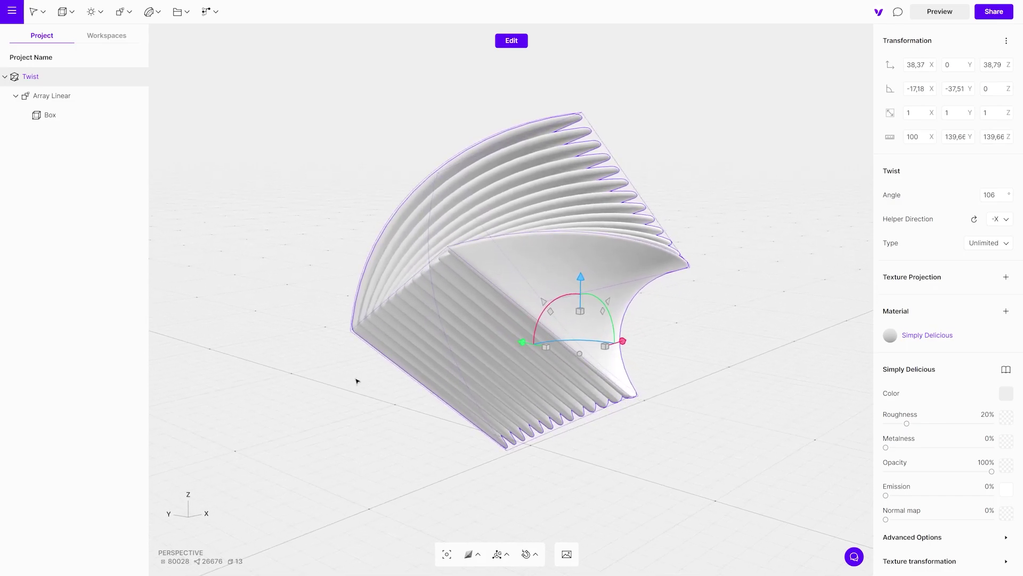
click(700, 359)
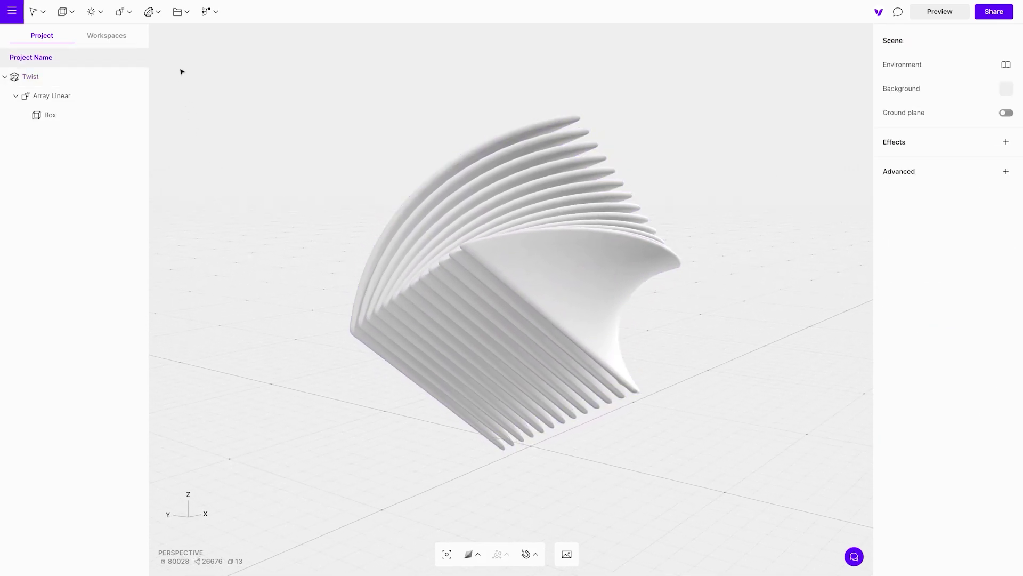
click(181, 11)
click(202, 60)
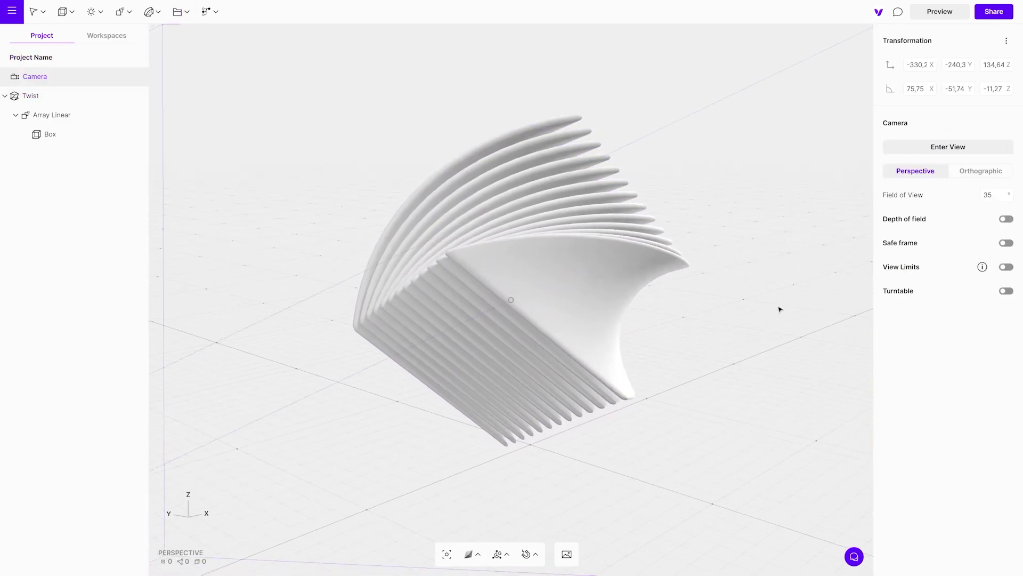
Move the camera's pivot target towards the centre of the twisted stack using the front and top views.
right_drag(780, 309, 354, 333)
click(511, 299)
key(1)
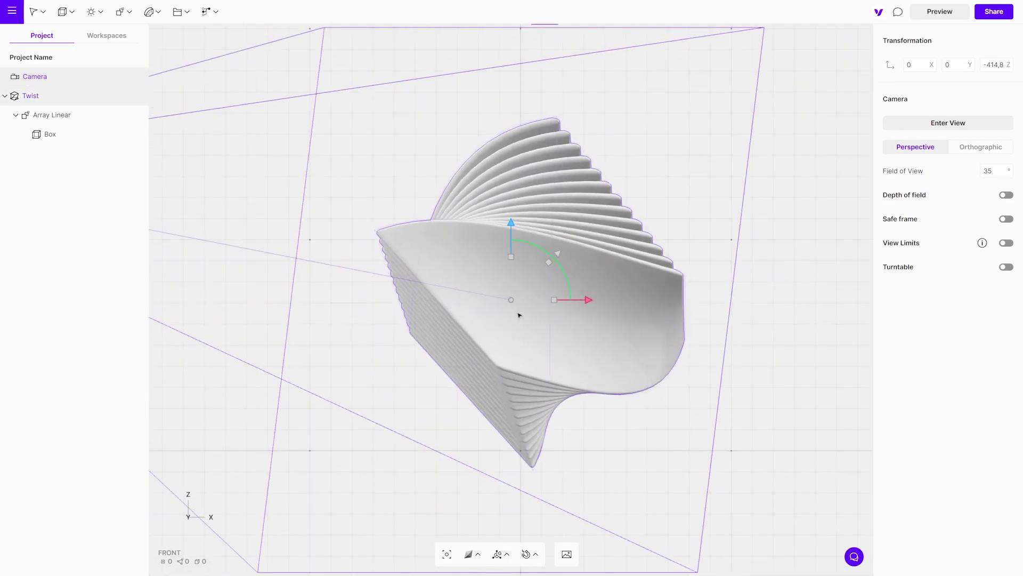
drag(558, 254, 579, 235)
right_drag(693, 155, 683, 479)
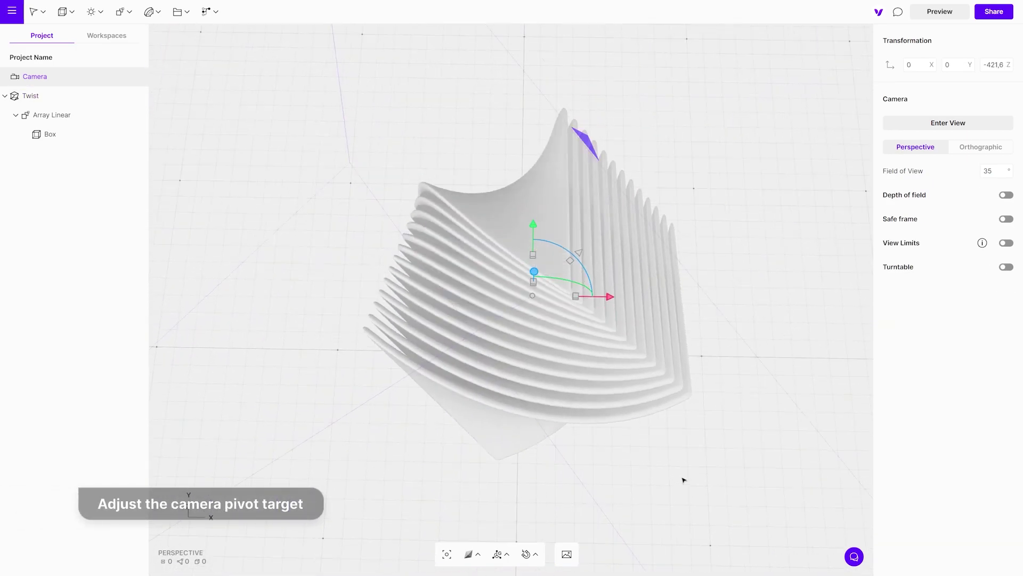
key(3)
drag(581, 254, 589, 261)
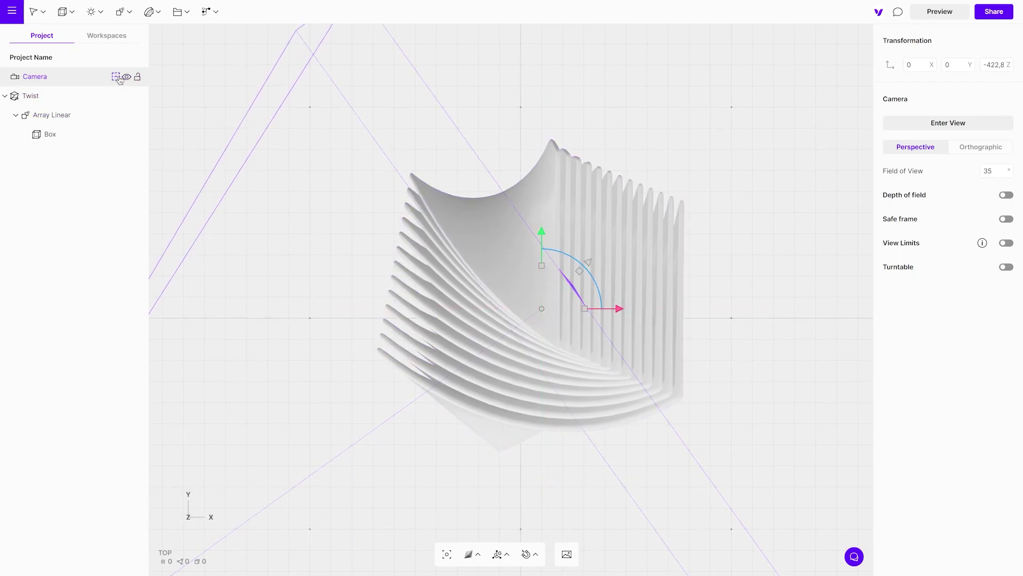
Enter the camera's view and reframe the twisted stack around its pivot target.
click(118, 77)
click(116, 76)
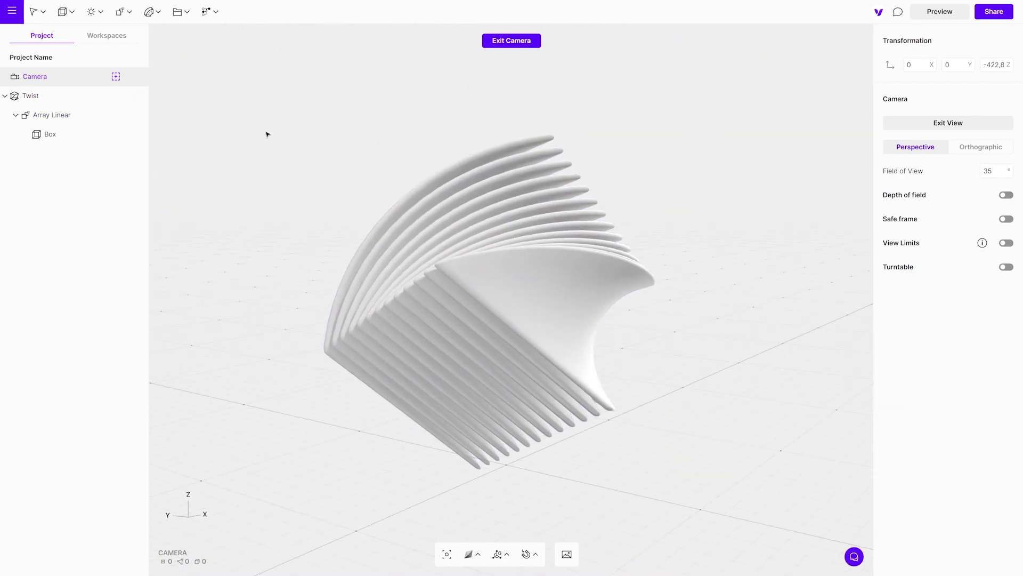
drag(267, 133, 366, 129)
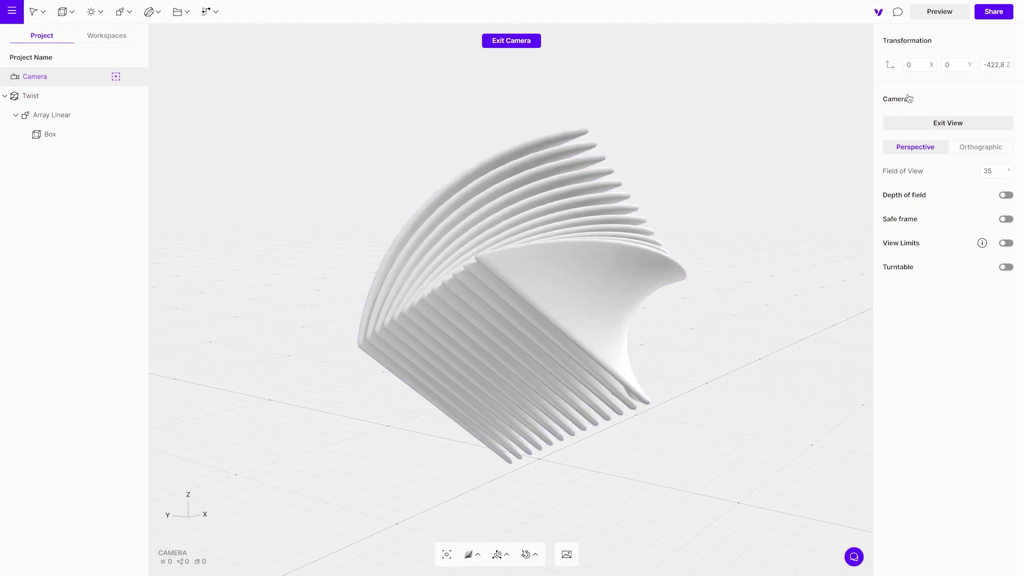
Preview the scene, orbit around the twisted stack to check the camera pivot, and exit the preview.
click(939, 12)
drag(549, 288, 319, 263)
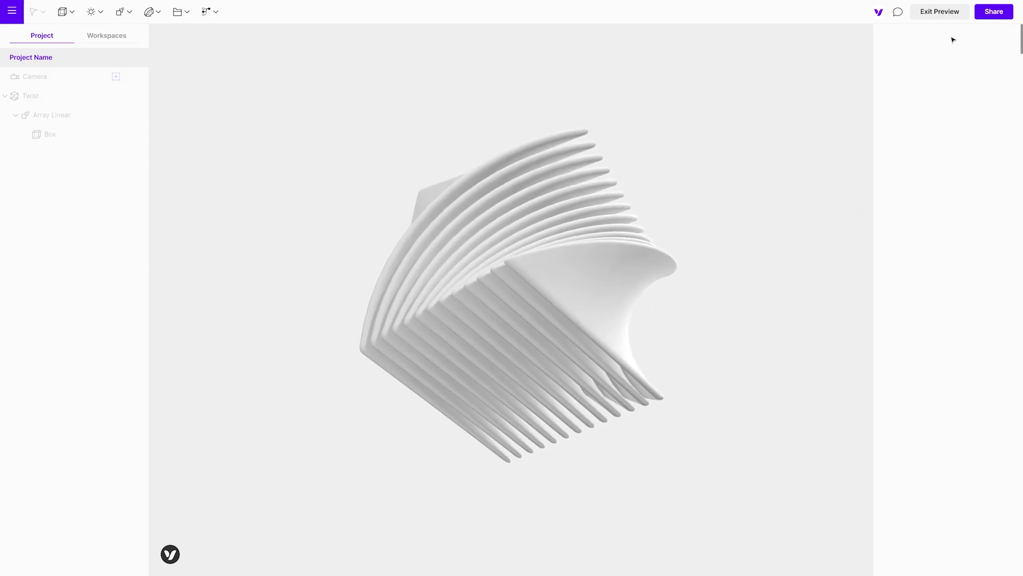
click(952, 14)
Set the twisted stack's material to 100% metalness and 21% roughness.
click(638, 263)
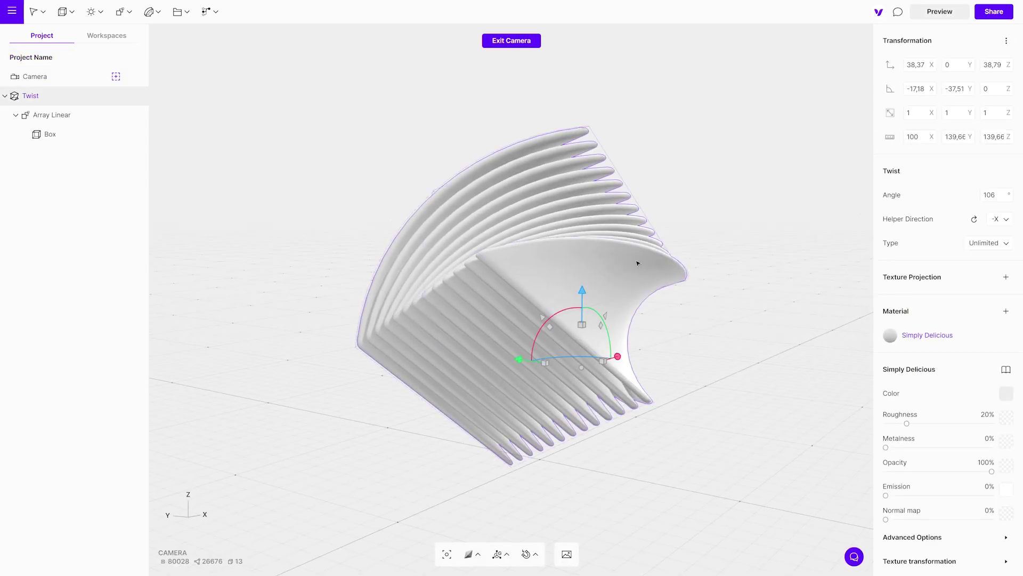
drag(886, 447, 1008, 451)
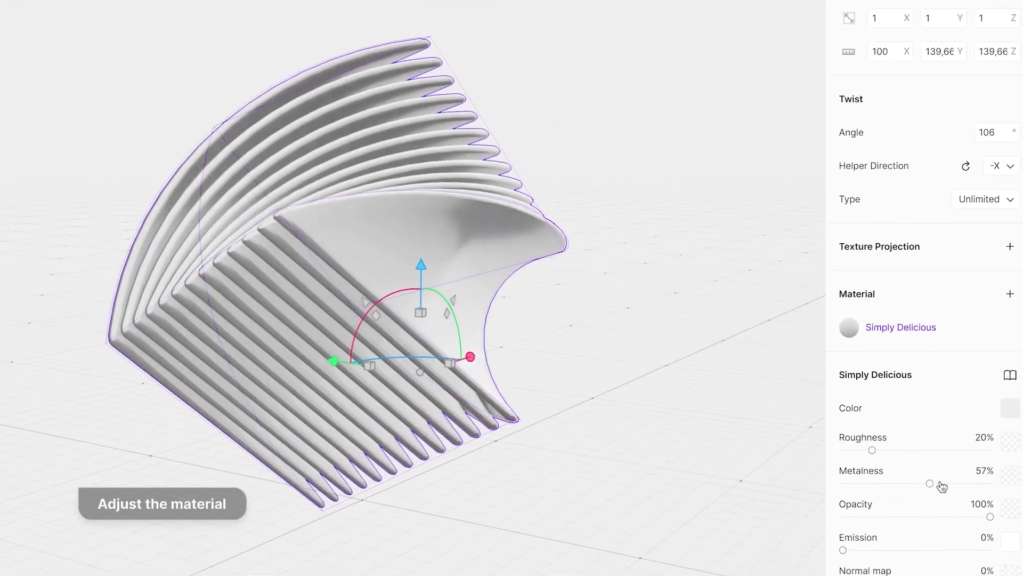
mouse_move(861, 455)
mouse_down()
mouse_move(902, 455)
mouse_move(847, 454)
mouse_move(862, 457)
mouse_up()
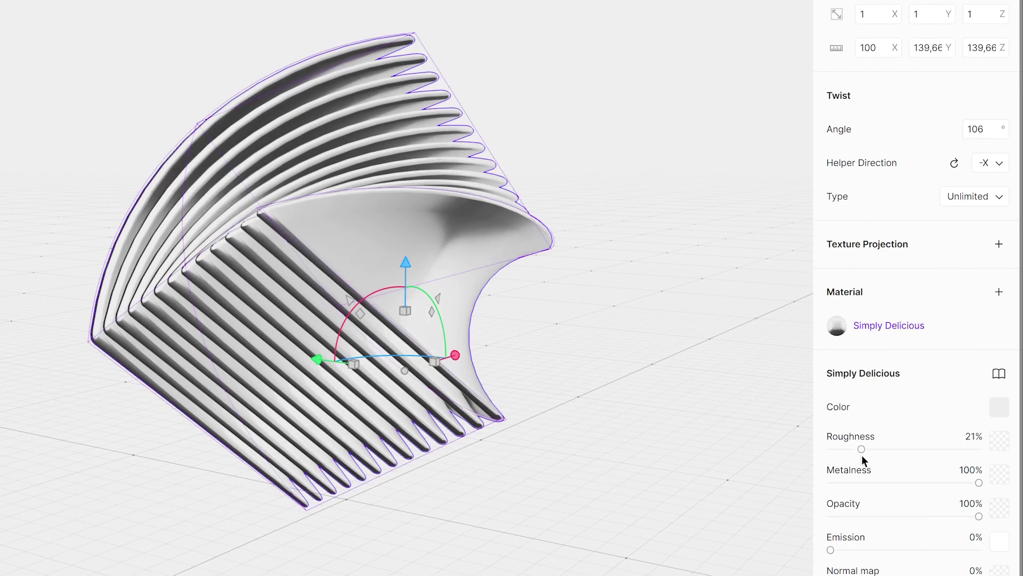
Add an Ambient Occlusion effect to the scene with 50% intensity and a radius of 8.
click(701, 188)
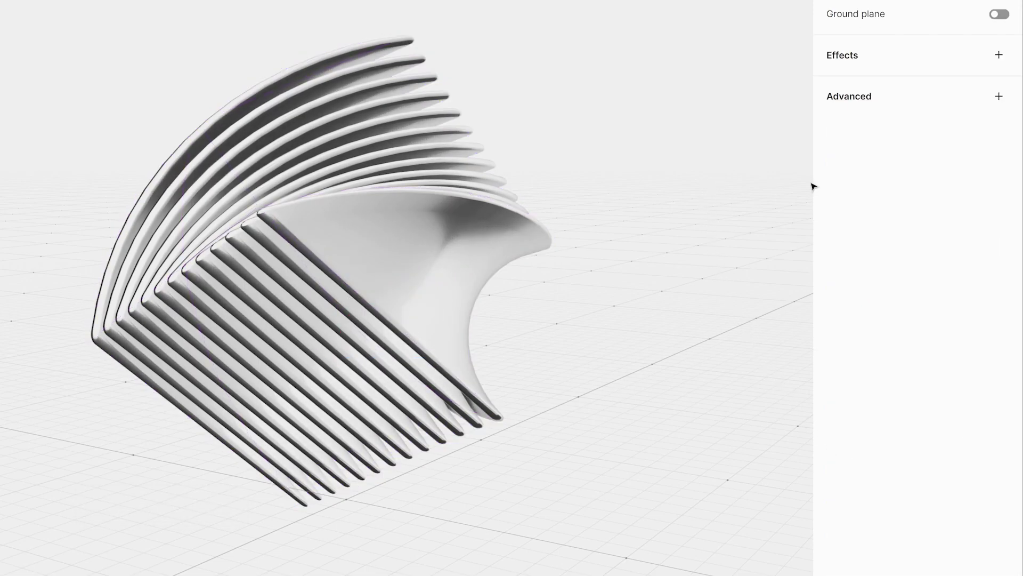
click(999, 57)
click(959, 86)
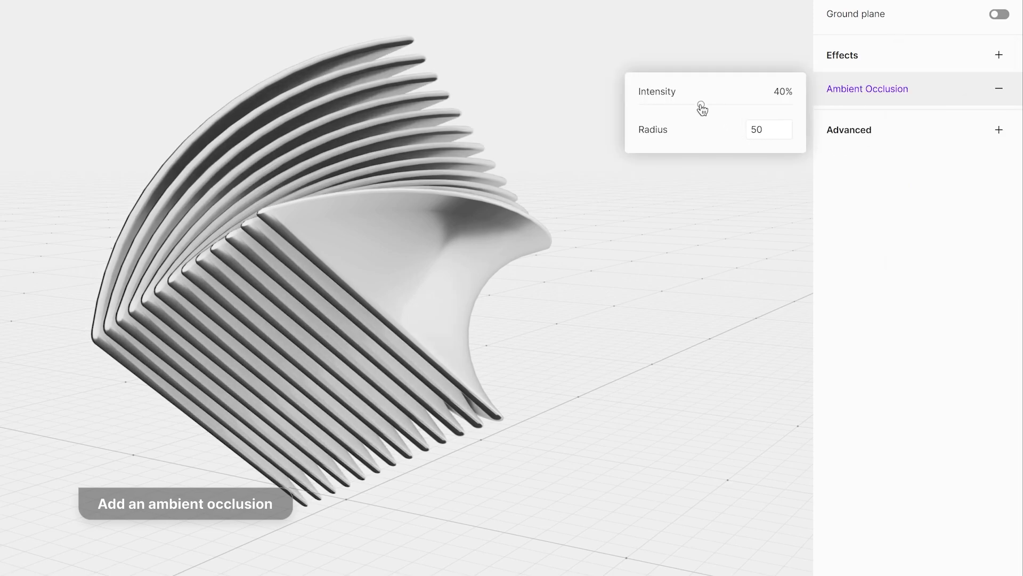
mouse_move(755, 108)
mouse_down()
mouse_move(771, 111)
mouse_move(637, 112)
mouse_move(718, 120)
mouse_up()
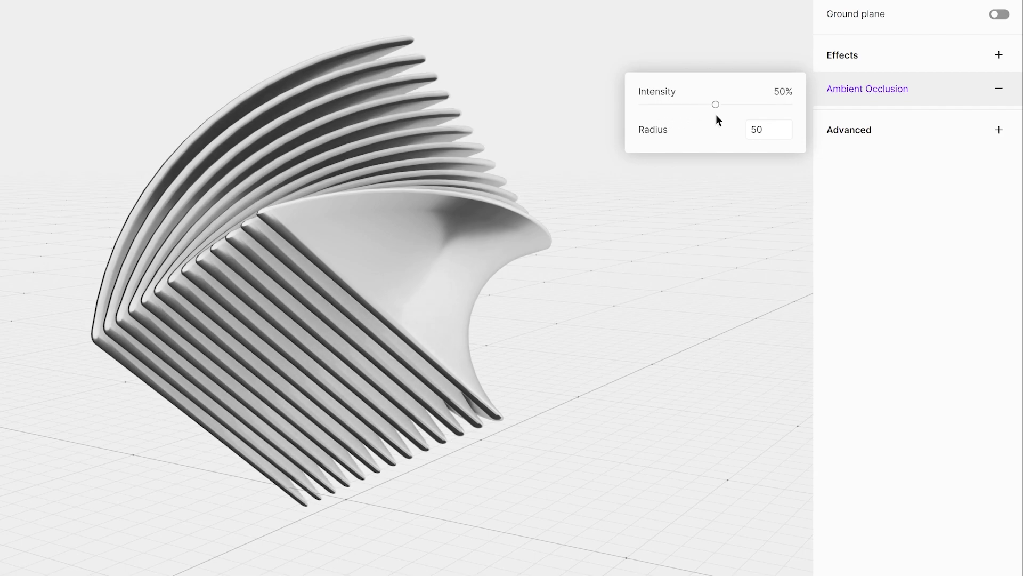
mouse_move(789, 141)
mouse_down()
mouse_move(788, 172)
mouse_move(795, 165)
mouse_up()
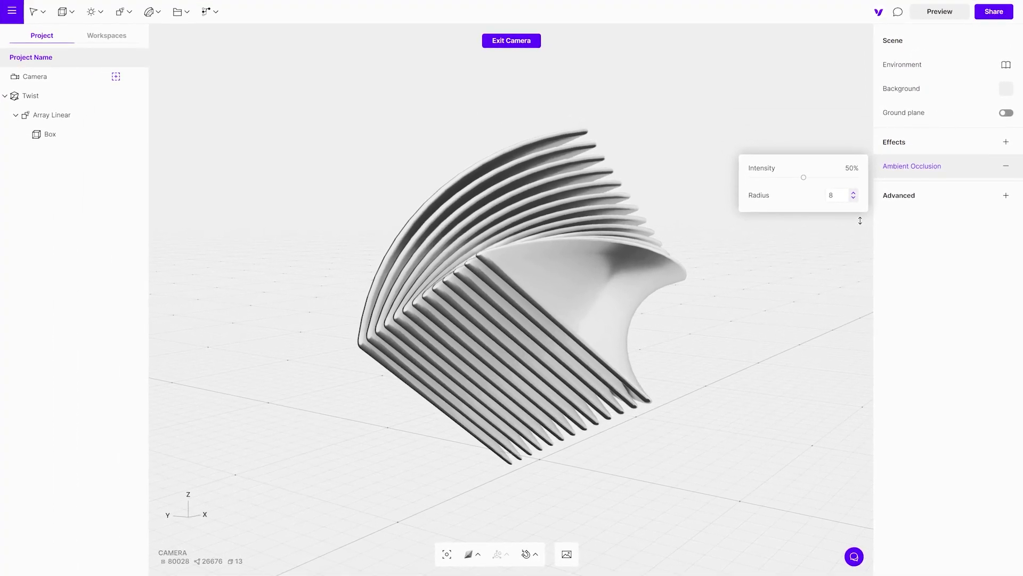
click(746, 120)
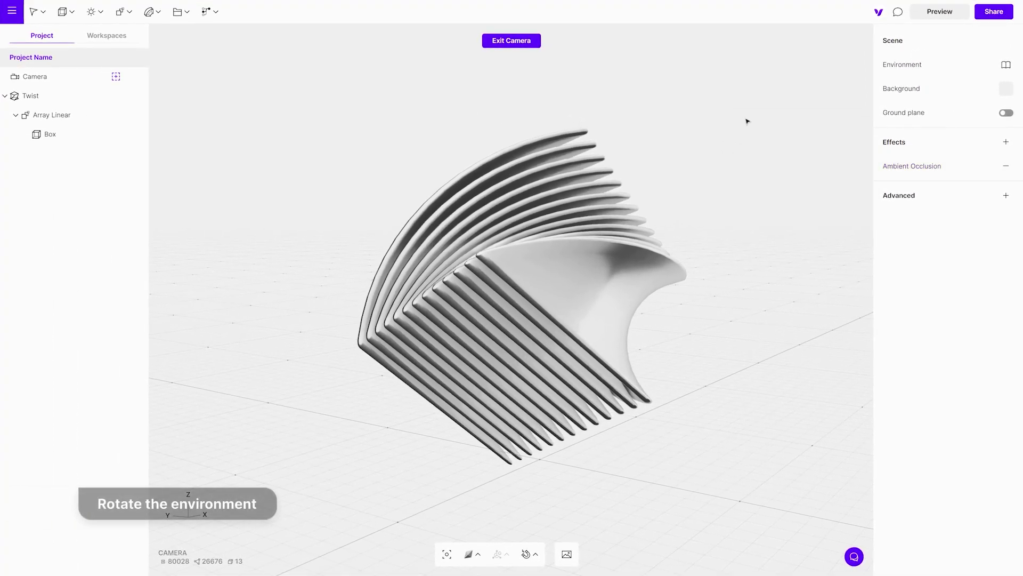
Rotate the scene's environment lighting to 180°.
click(898, 70)
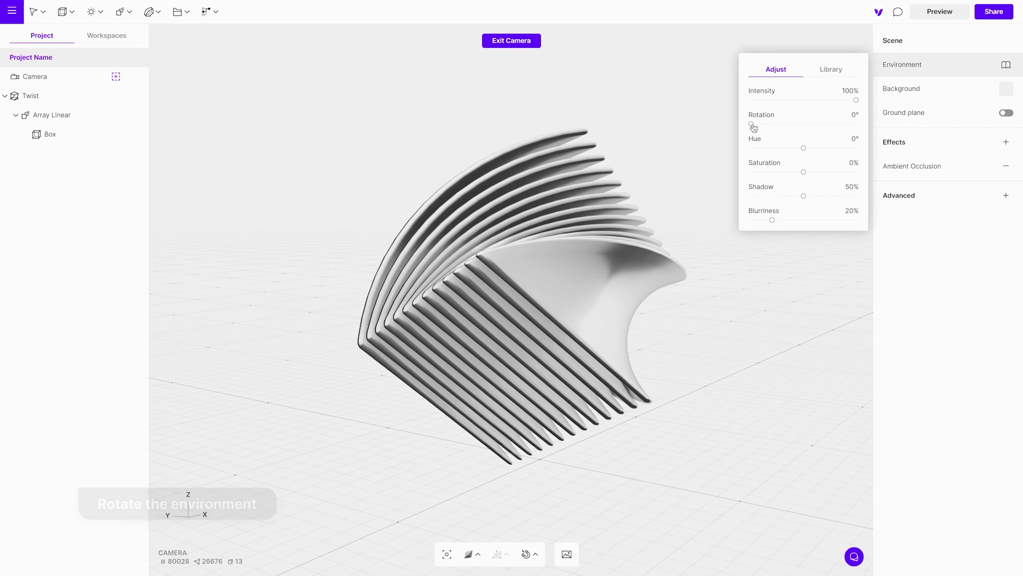
drag(752, 125, 806, 136)
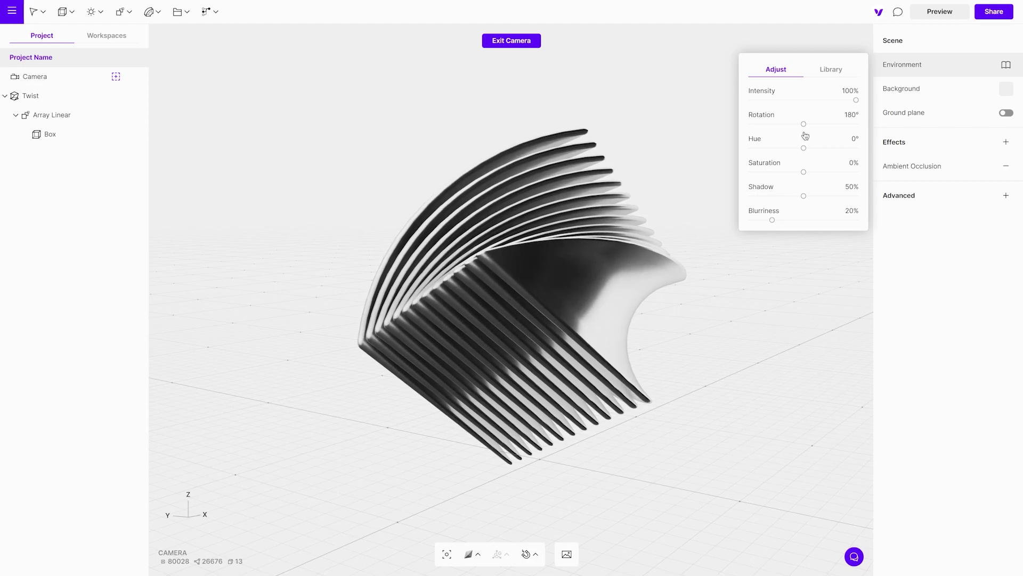
click(723, 113)
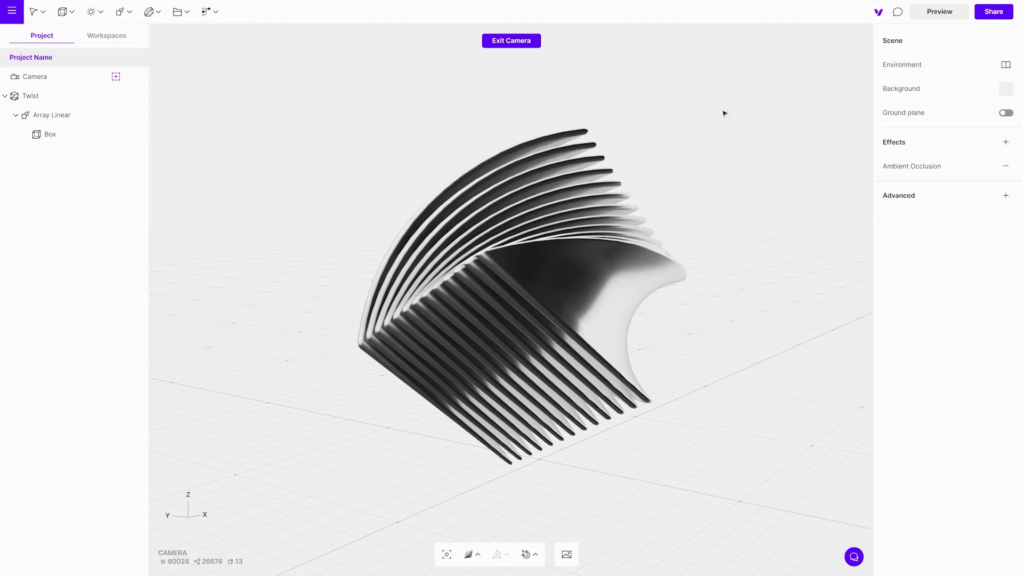
Preview the scene, orbit around the twisted stack to check the rotated lighting, and exit the preview.
click(940, 12)
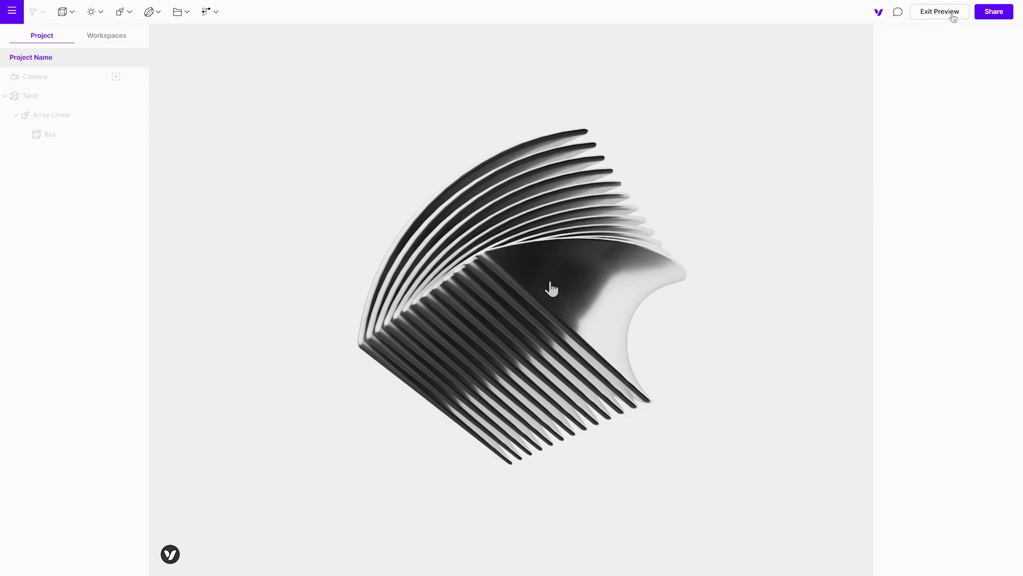
drag(713, 284, 624, 268)
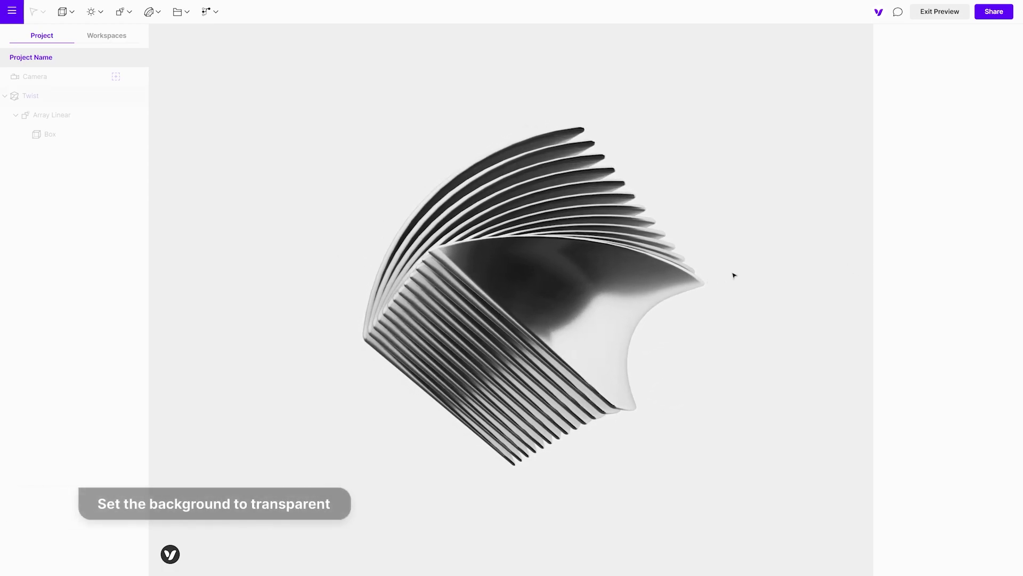
click(941, 12)
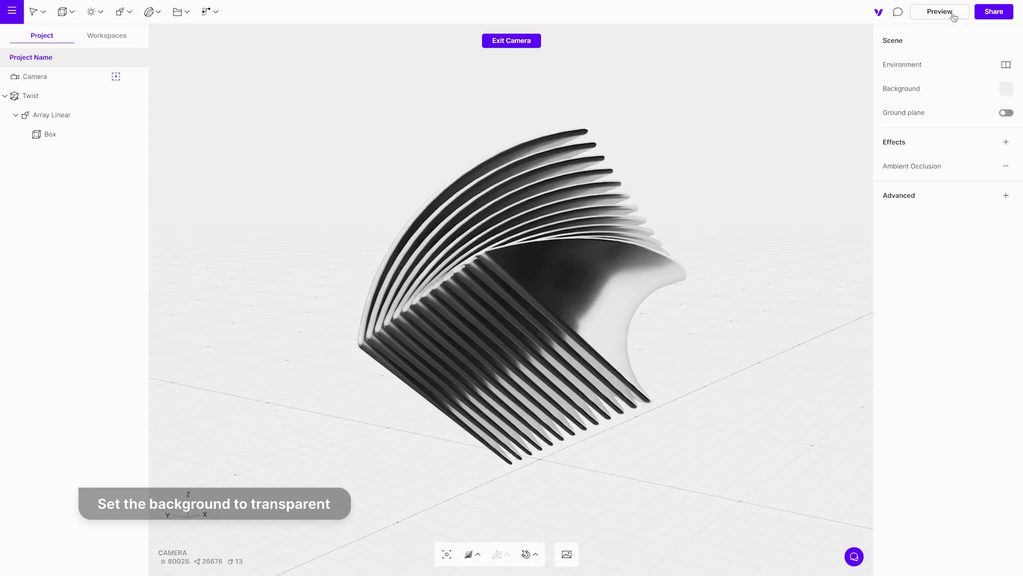
Change the scene background from a solid color to Transparent.
click(970, 89)
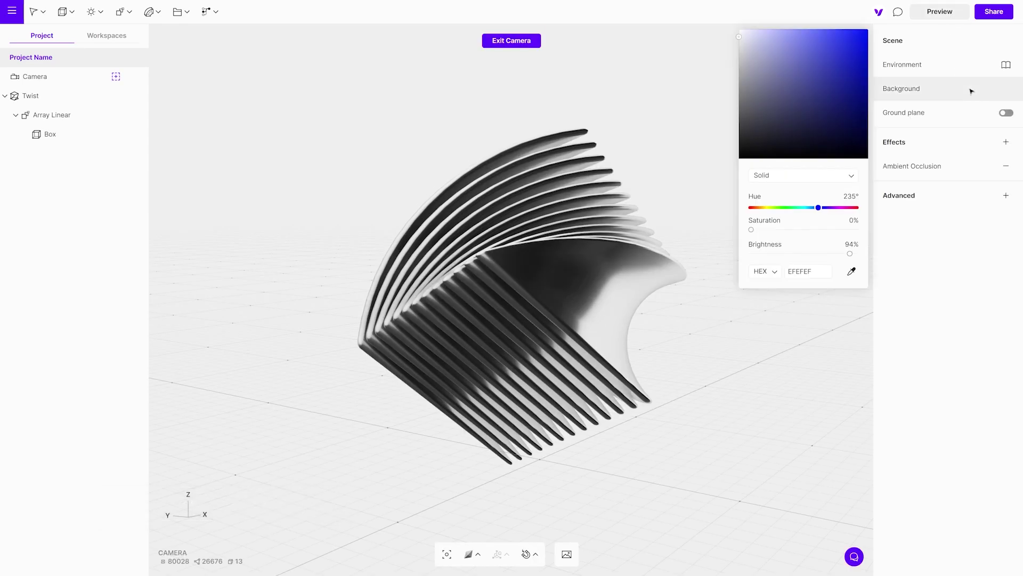
click(849, 183)
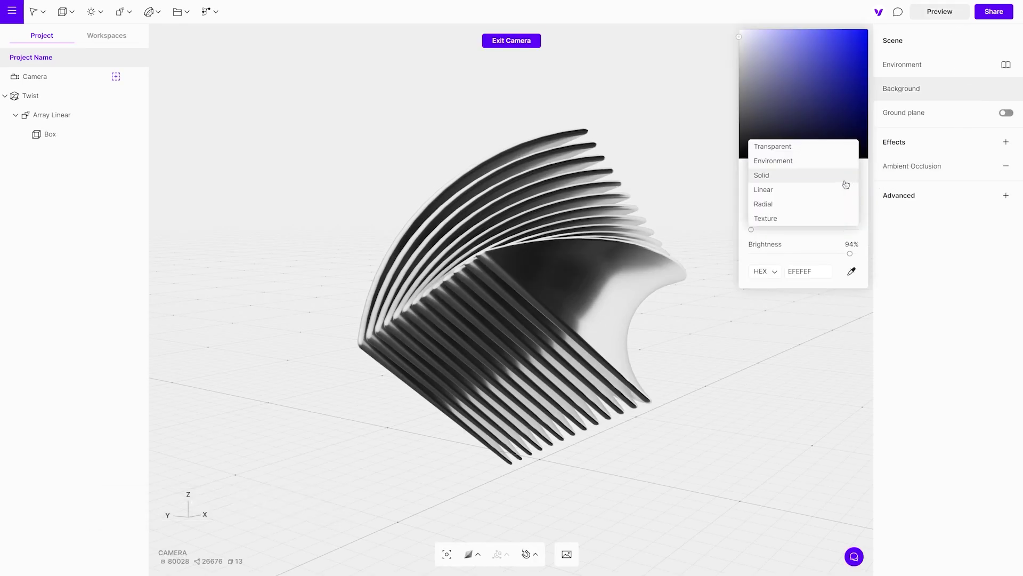
click(779, 148)
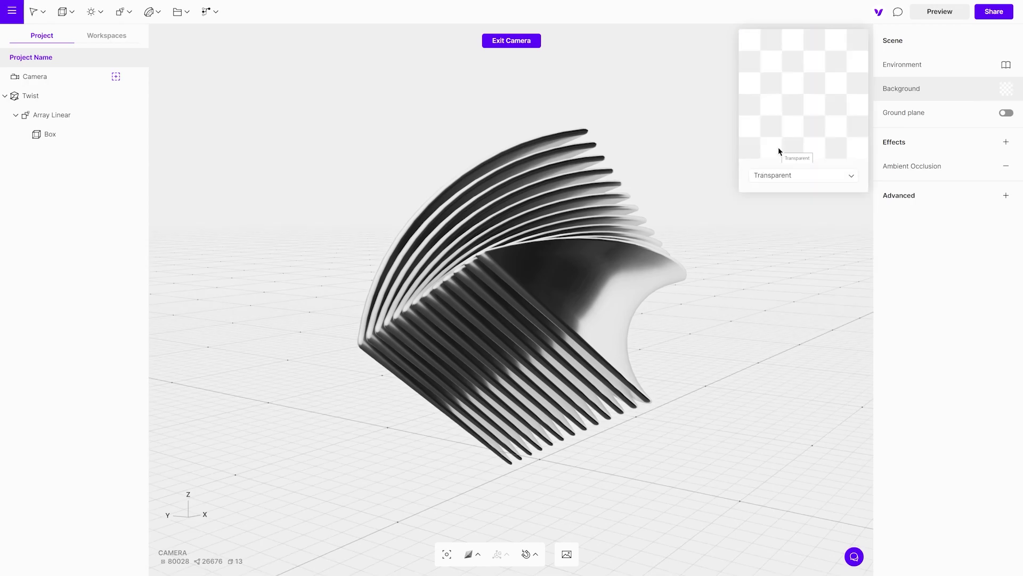
click(696, 93)
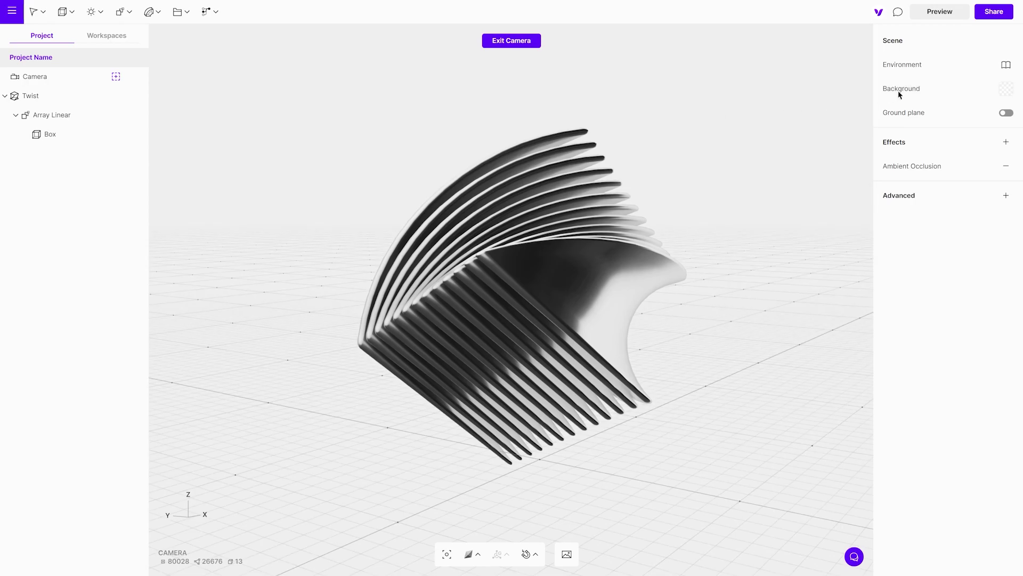
Enable sharing the project to the web and copy its embed code.
click(982, 18)
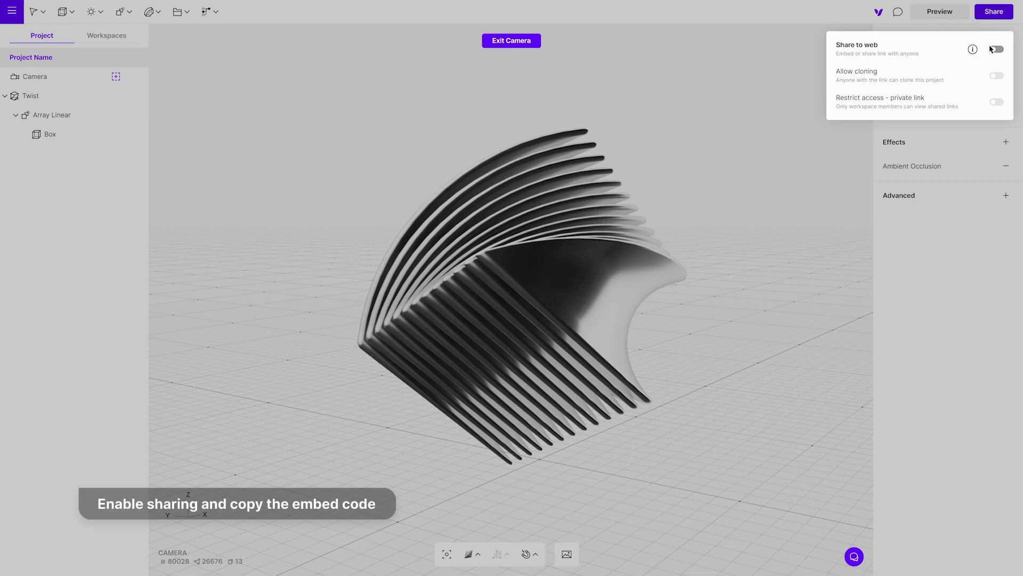
click(995, 49)
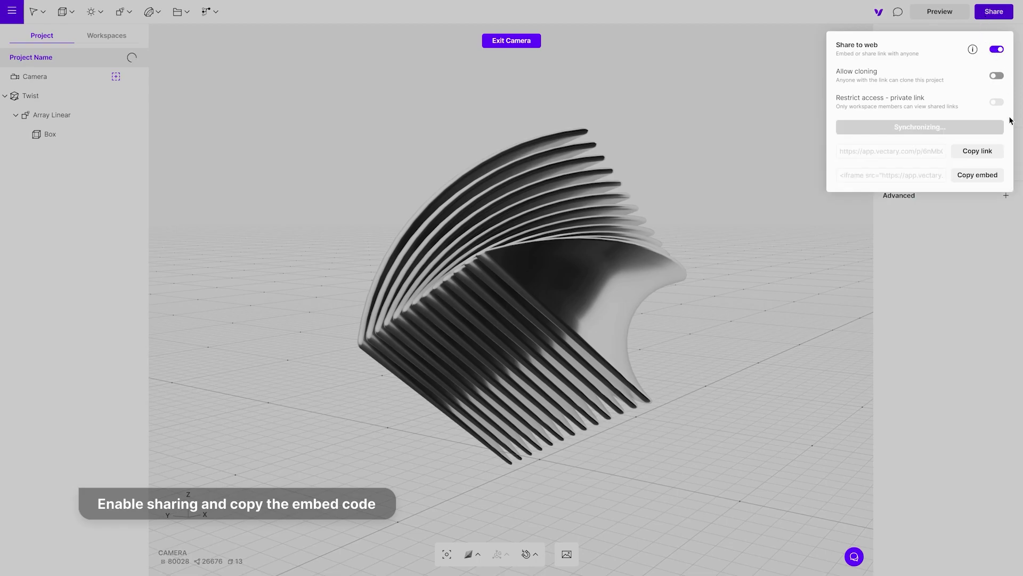
click(980, 176)
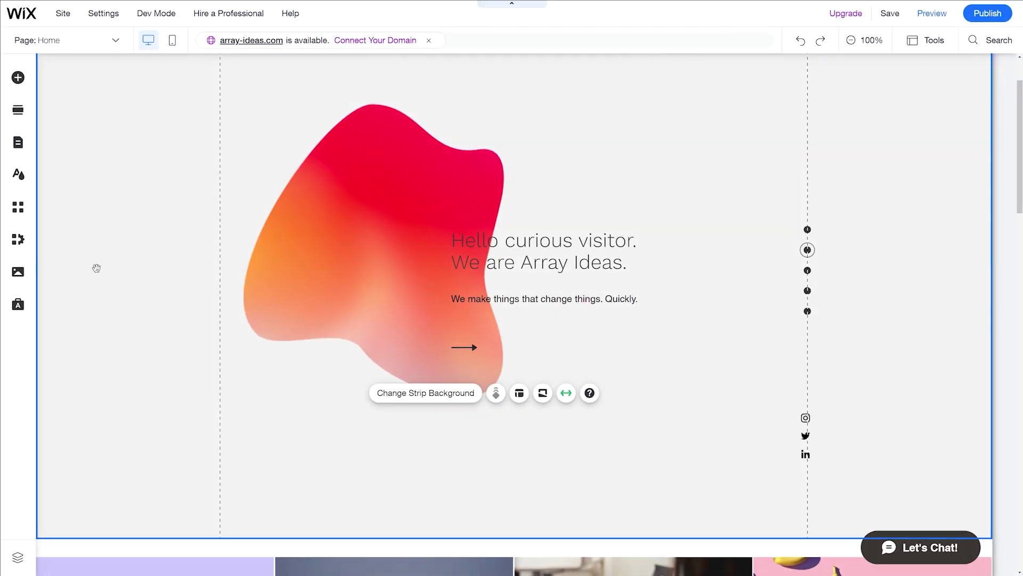
In the Wix editor, add an HTML embed element to the Welcome section, paste the copied iframe code, and apply it.
click(17, 86)
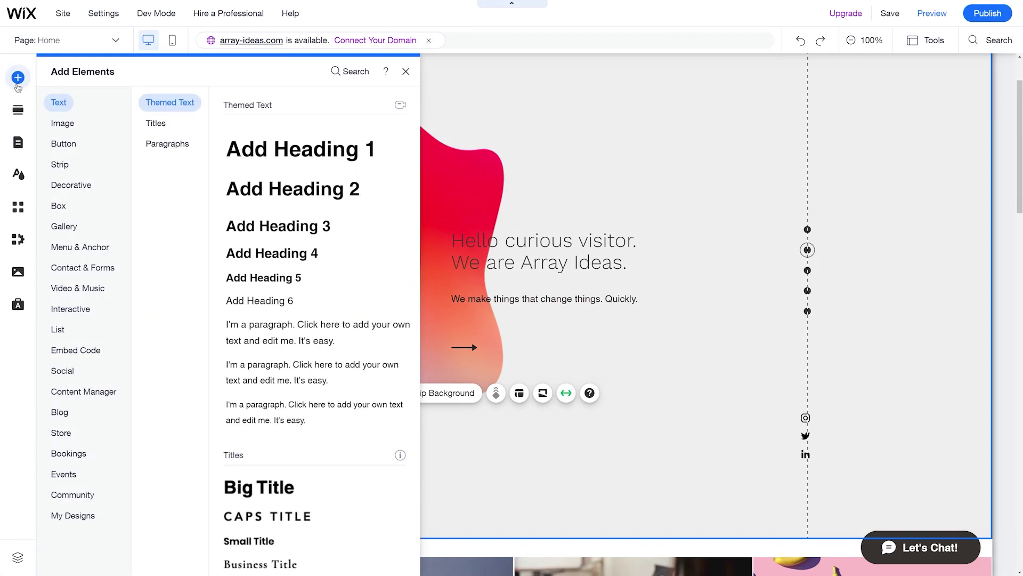
click(70, 349)
click(350, 159)
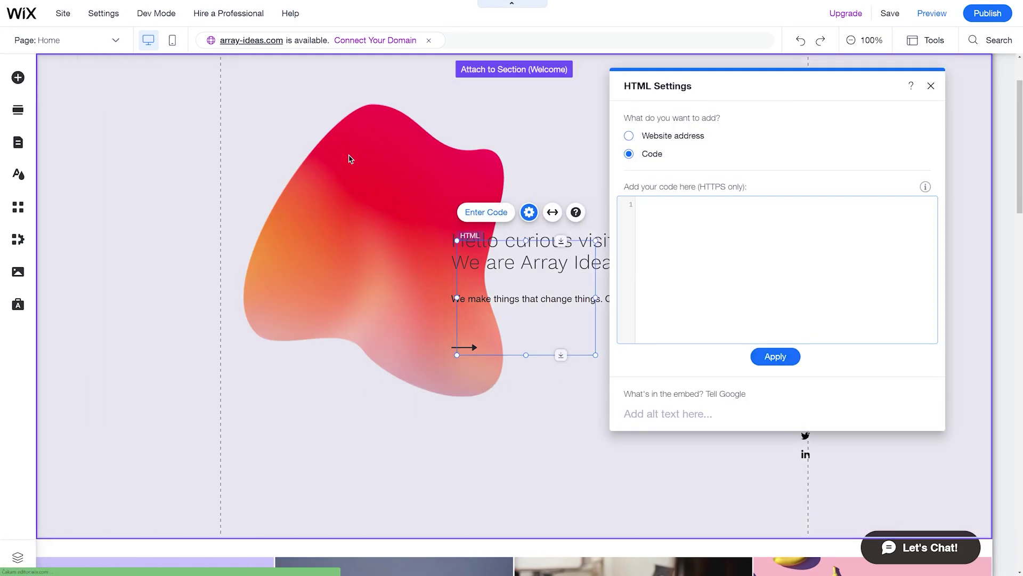
click(664, 237)
key(ctrl+v)
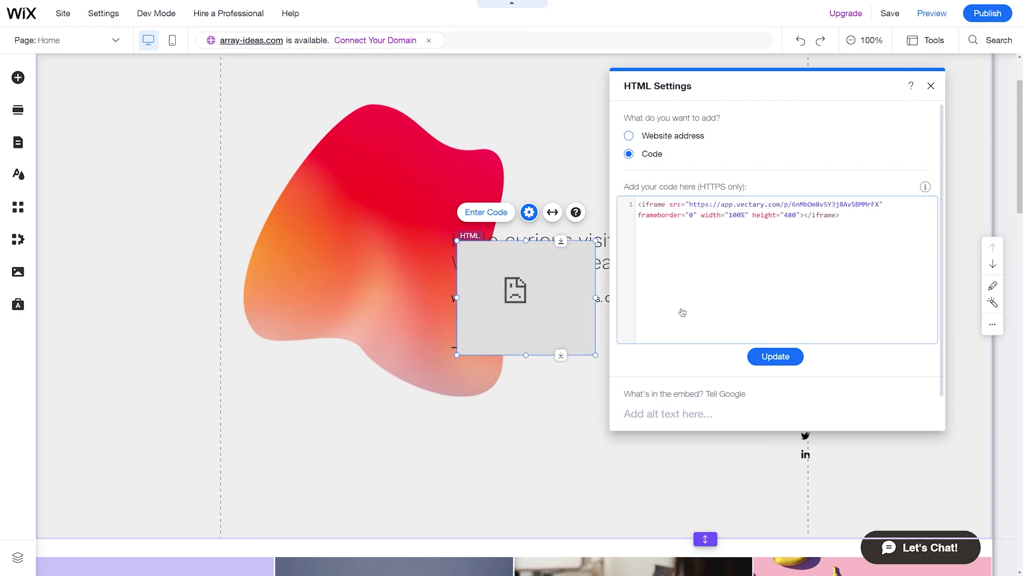
click(775, 357)
Move the embedded 3D view over the red-orange gradient shape, enlarge it to cover most of the shape, and try orbiting the model.
drag(526, 327, 245, 228)
drag(314, 255, 445, 458)
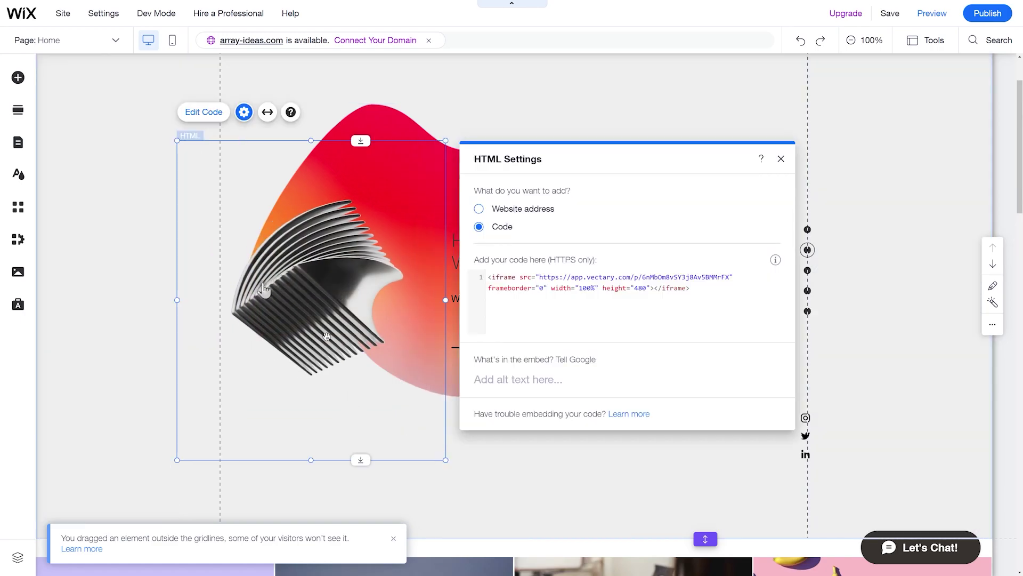
drag(311, 290, 331, 270)
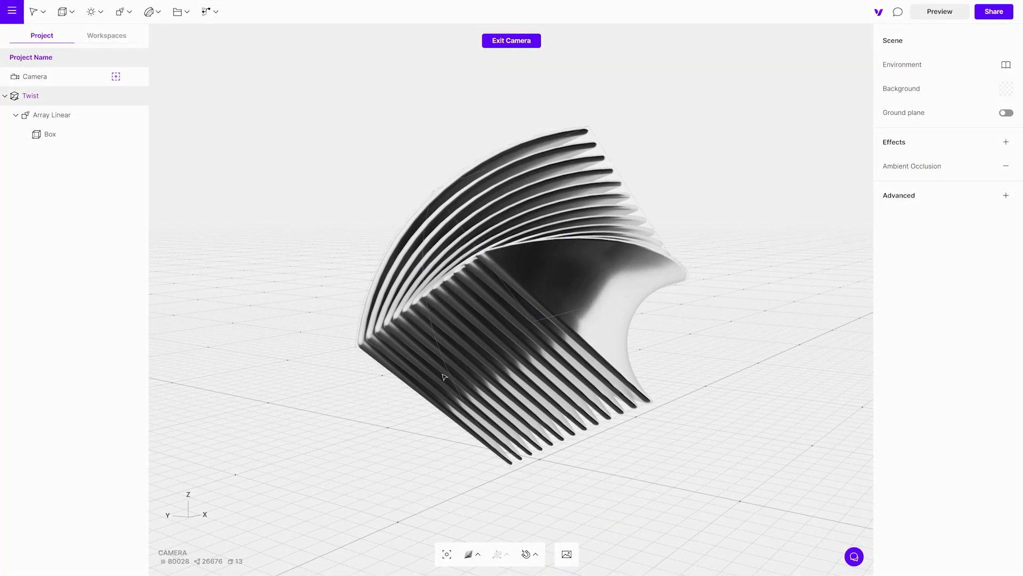
Back in the Vectary project, select the Box inside the linear array and reduce its corner roundness to sharp edges.
click(421, 349)
click(65, 137)
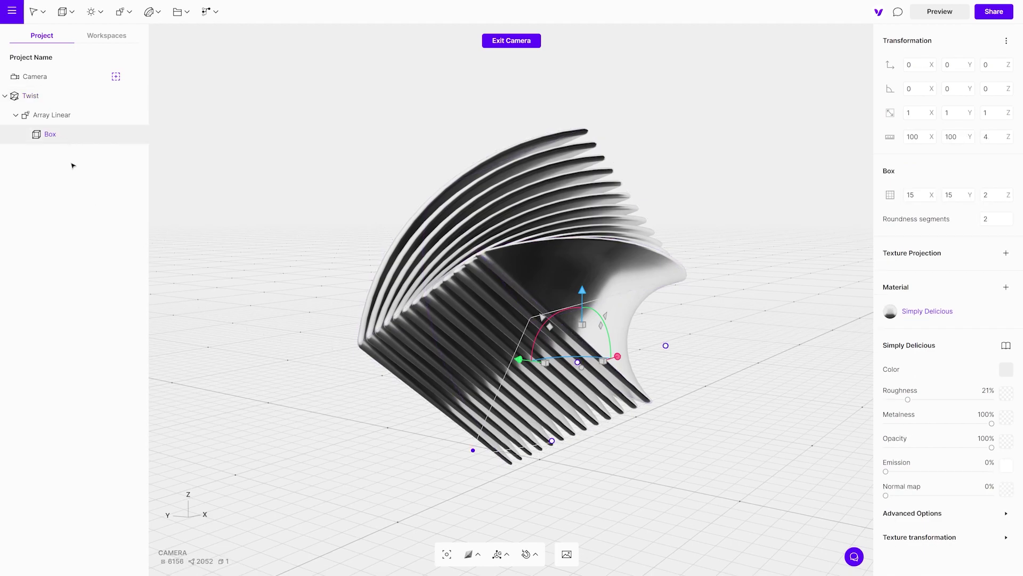
drag(472, 450, 467, 456)
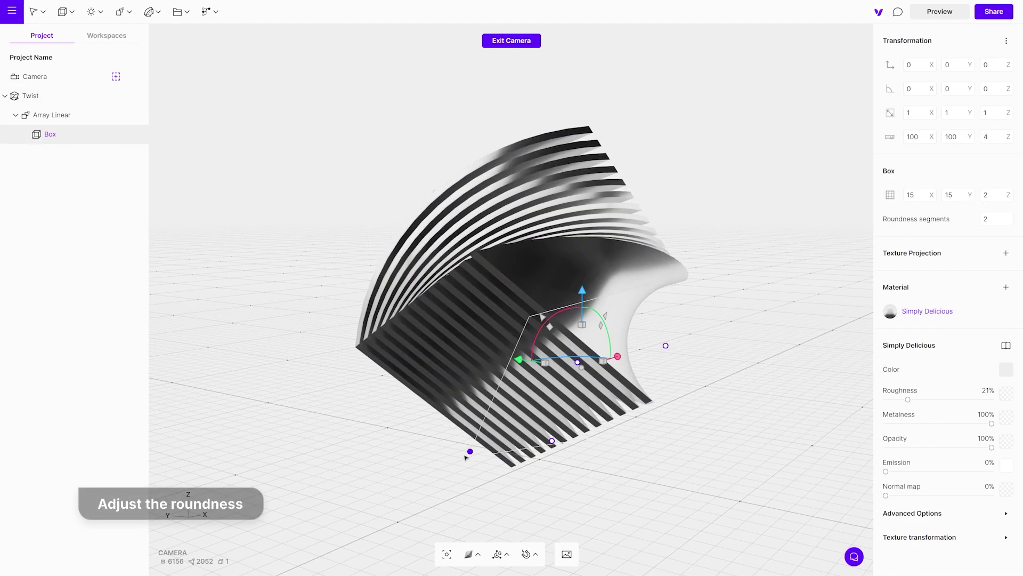
Darken the Box material's color to 575757 at 34% brightness and set its roughness to 0%.
click(1005, 370)
drag(739, 236, 738, 311)
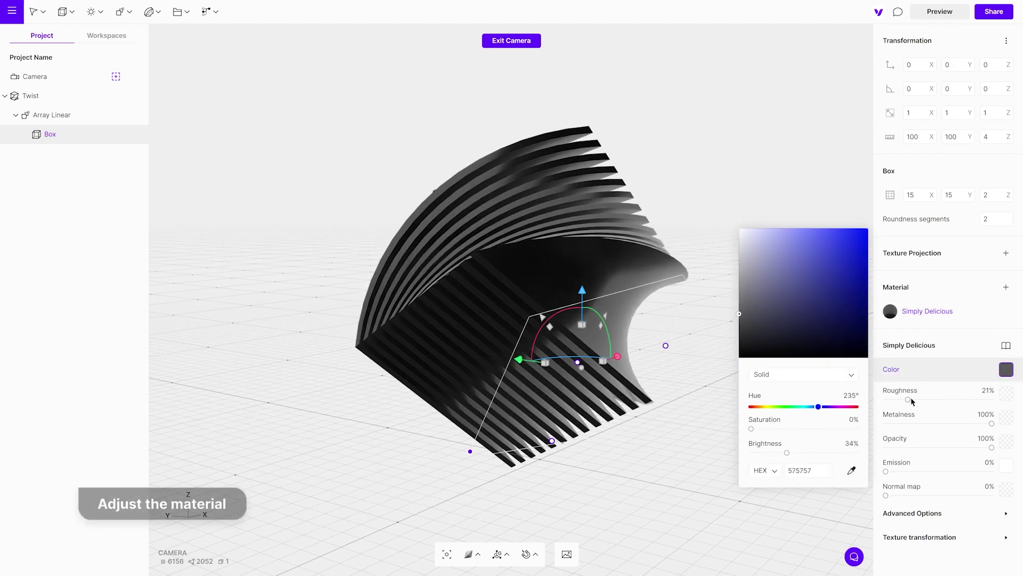
drag(908, 399, 864, 406)
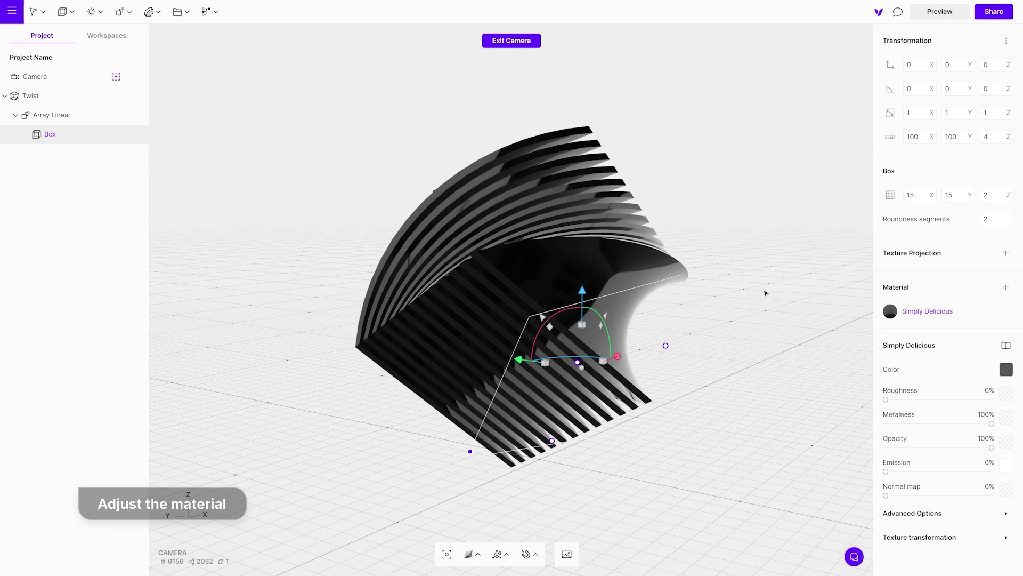
Update the shared web version of the project with the latest shape and material changes.
click(936, 129)
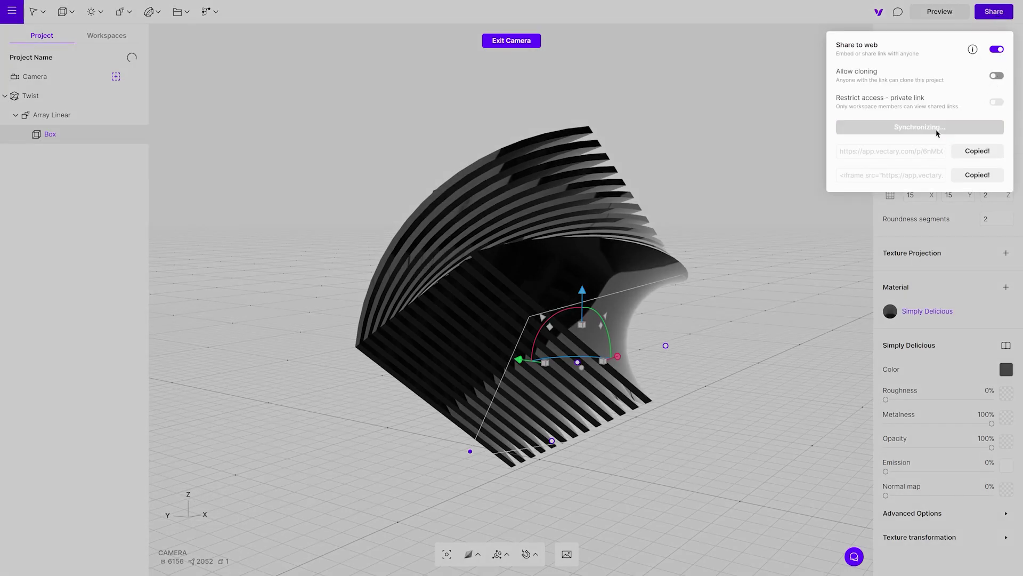